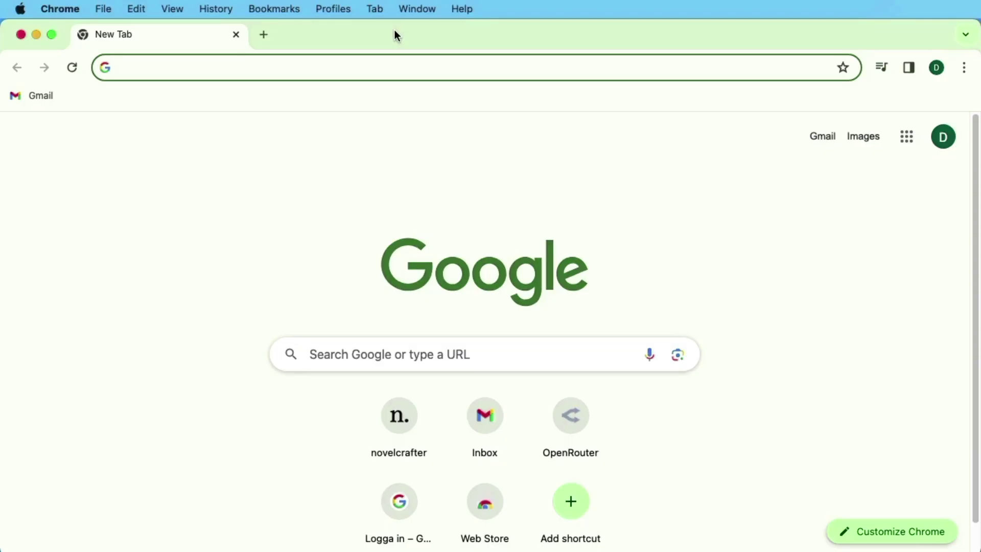
- Open two extra tabs, loading openrouter.ai in the first and novelcrafter.com in the second
click(264, 36)
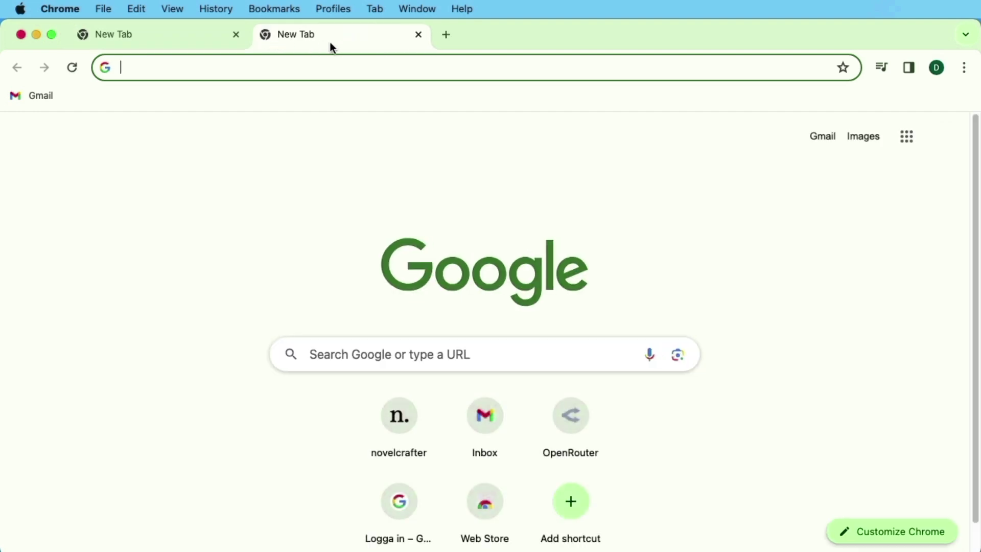
click(446, 36)
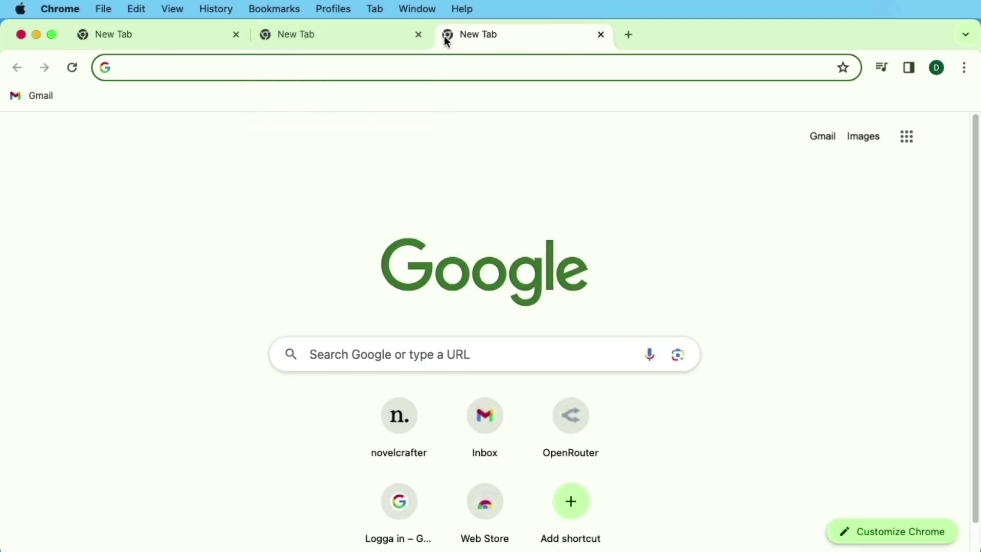
click(160, 29)
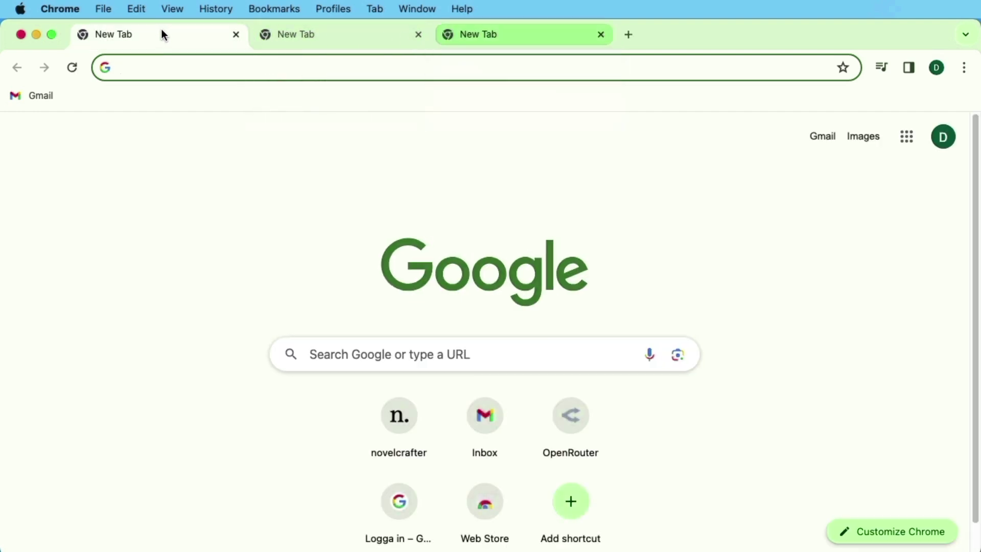
text(op)
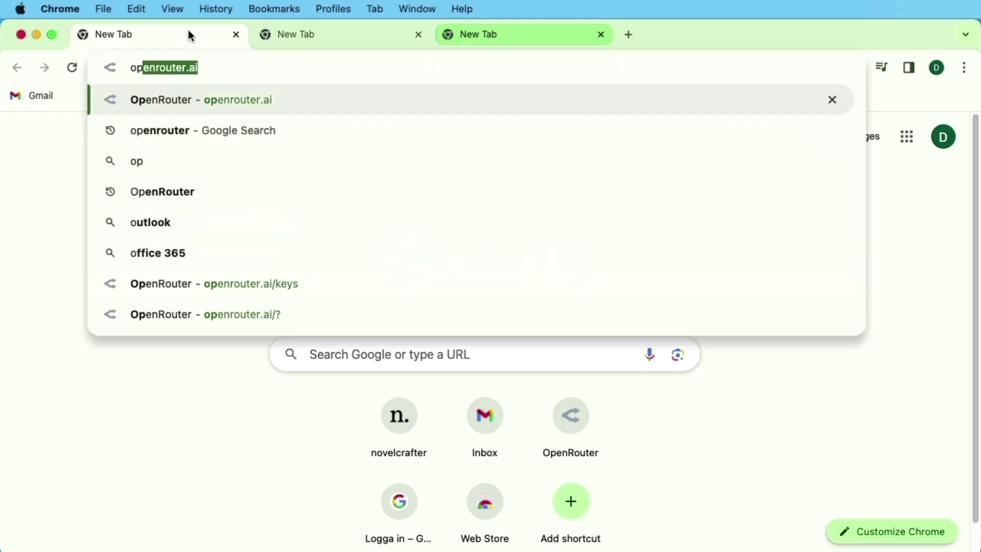
key(Return)
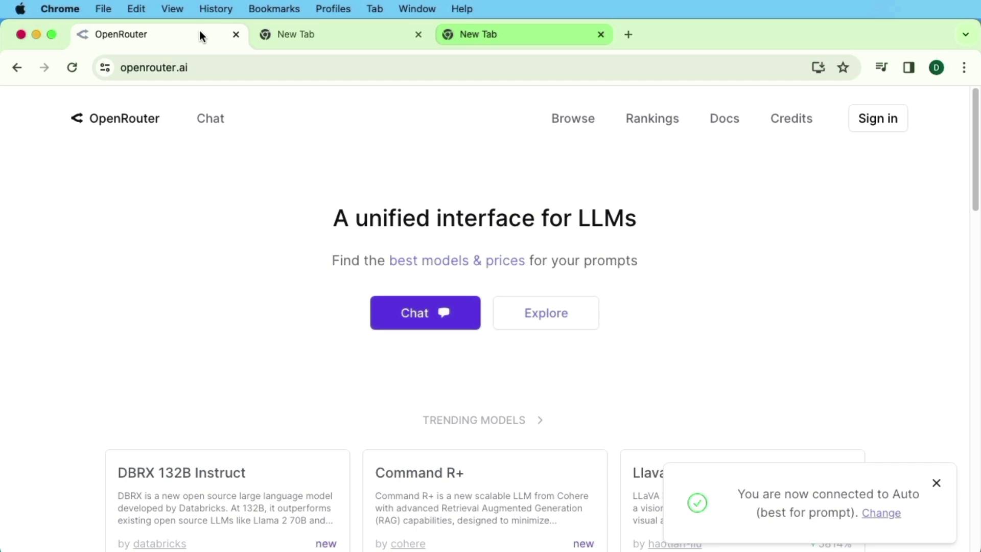
click(307, 34)
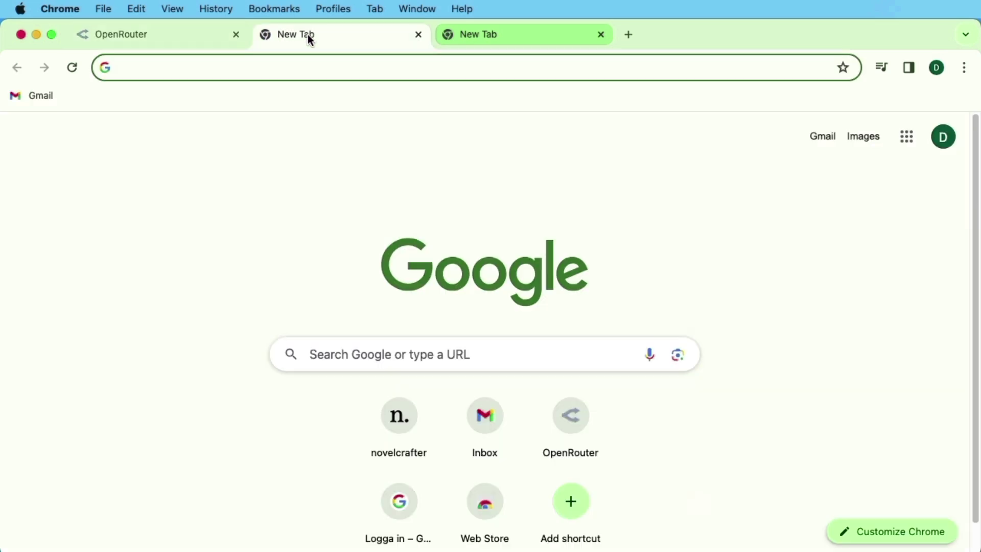
text(novelcrafter.com)
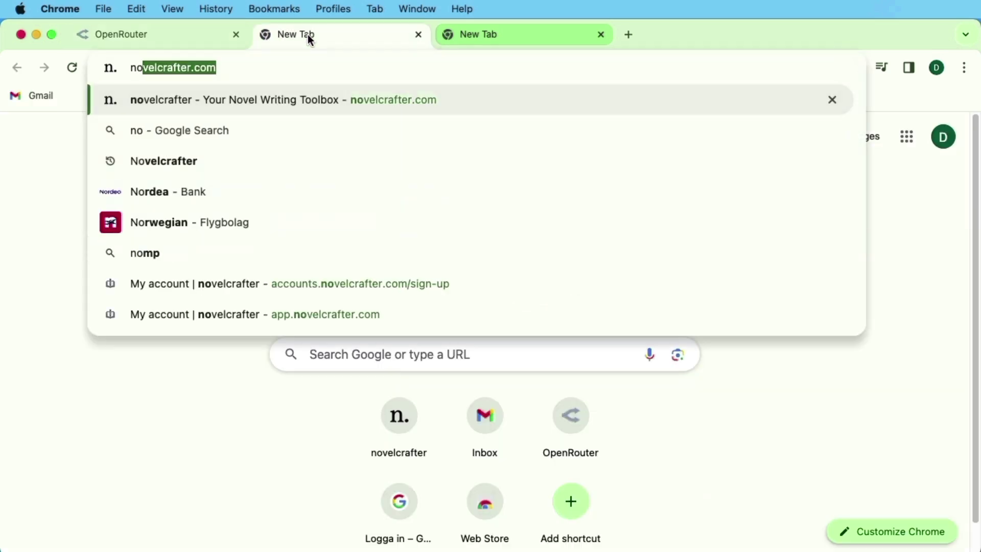
key(Return)
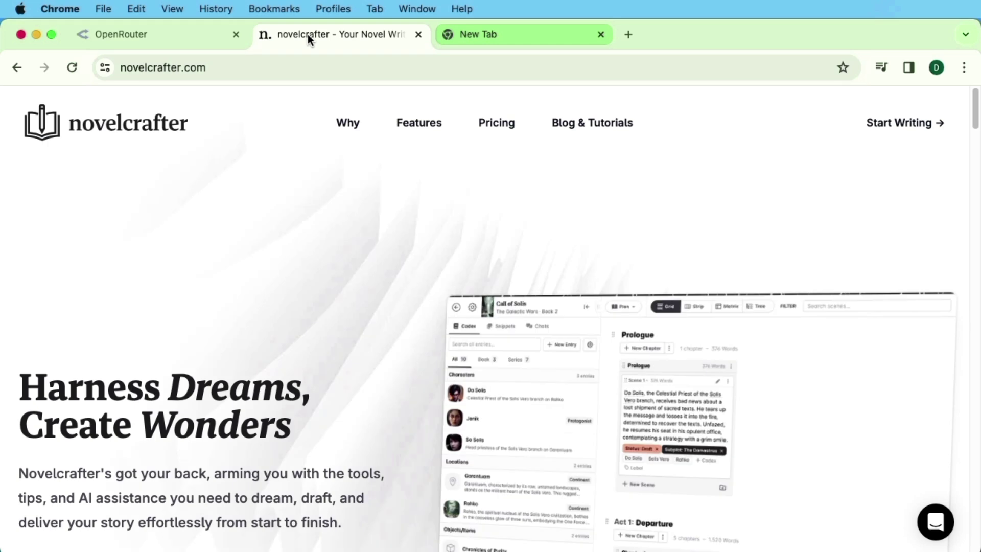
- Load the Gmail inbox in the third tab and return to OpenRouter
click(537, 35)
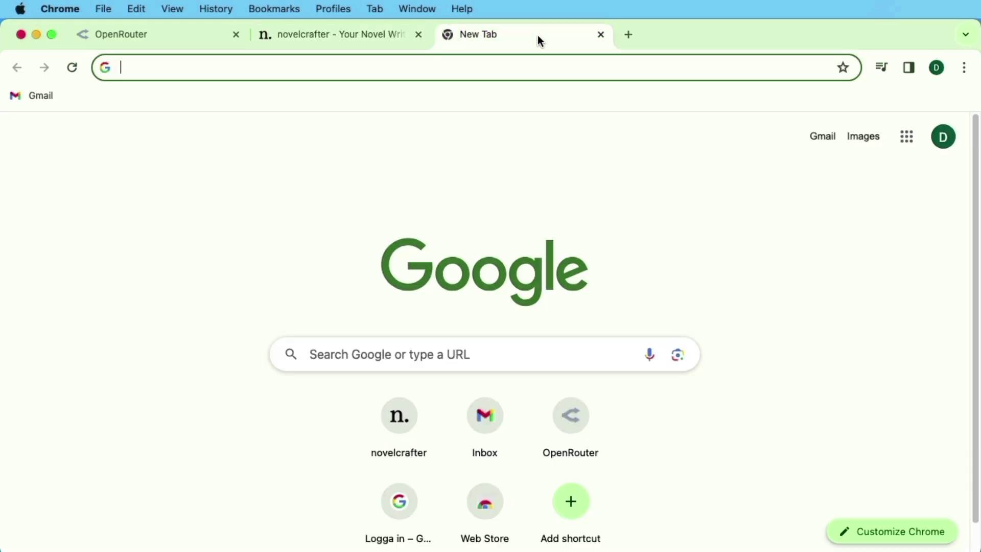
click(50, 95)
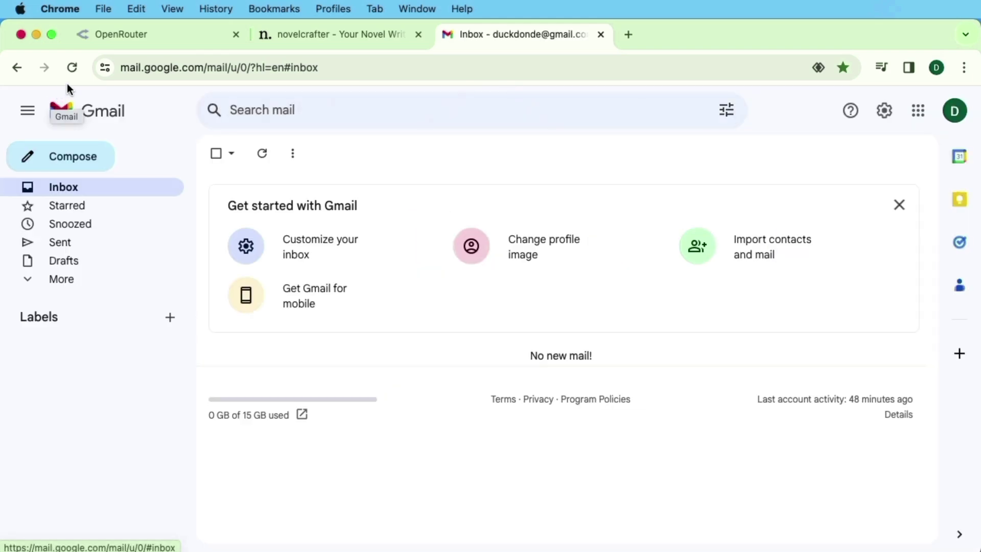
click(160, 35)
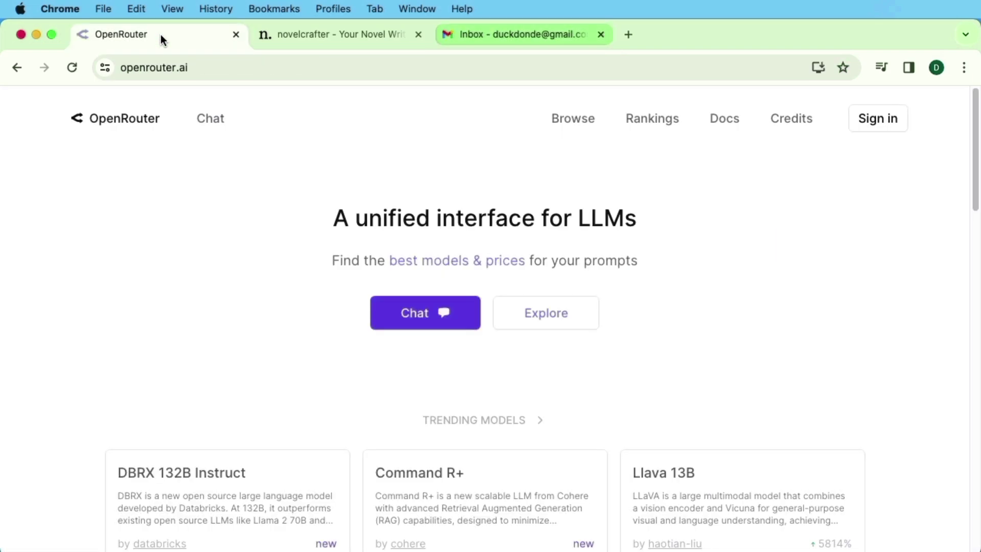
- Submit an OpenRouter sign-up form with the pasted e-mail address and a password
click(878, 120)
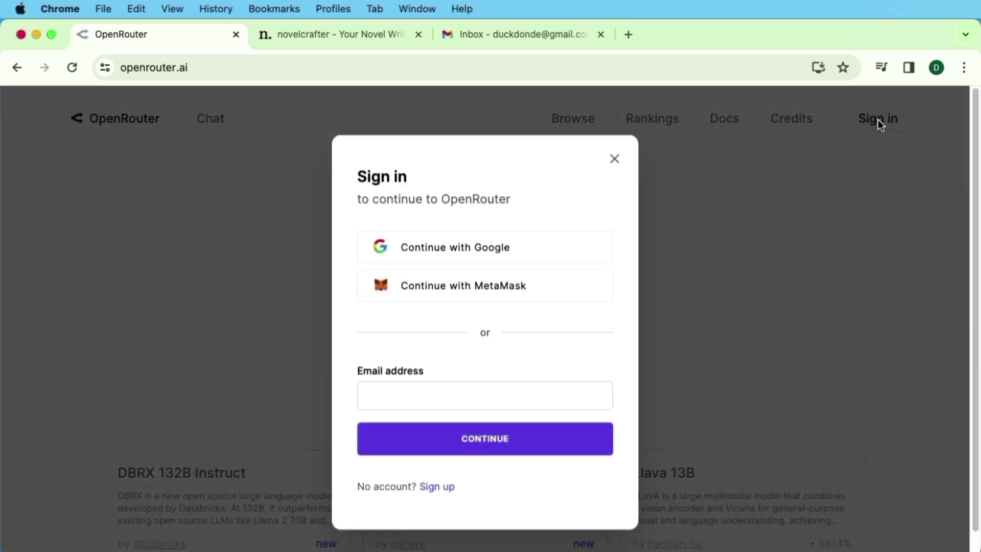
click(440, 490)
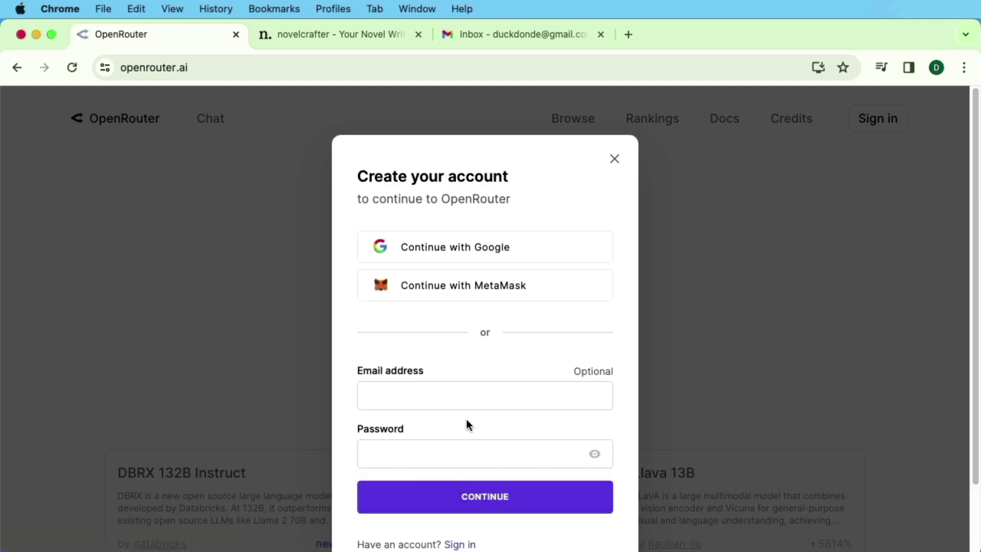
click(475, 397)
key(super+v)
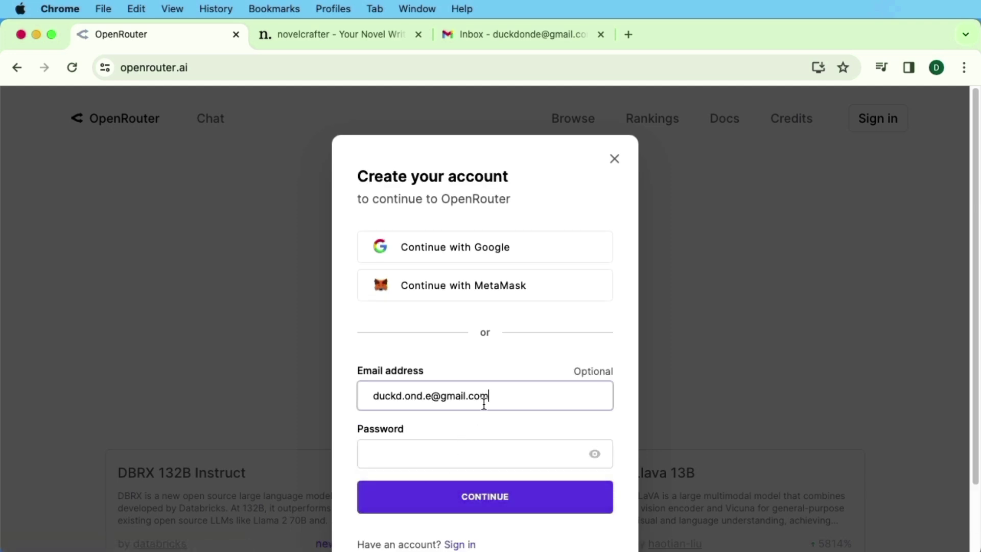
click(501, 454)
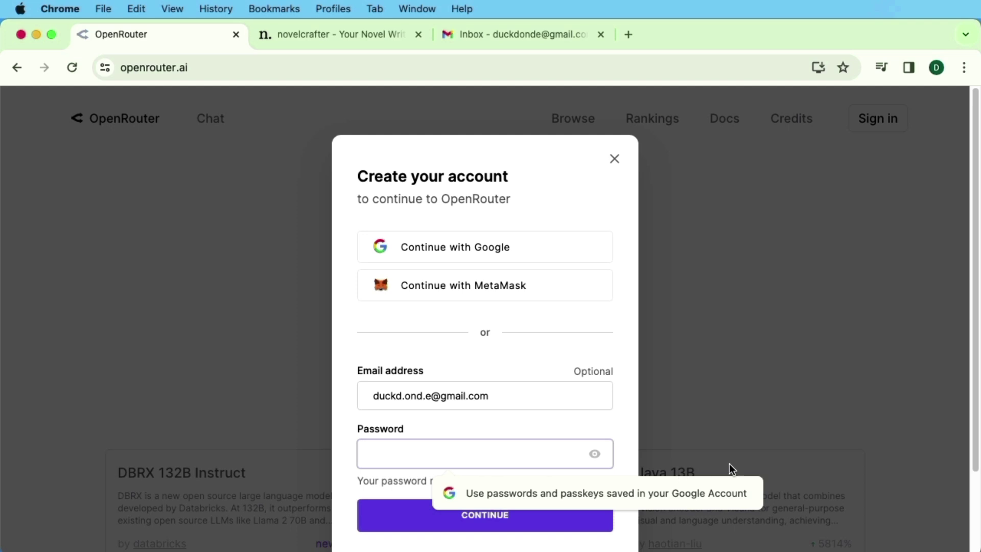
text(••••)
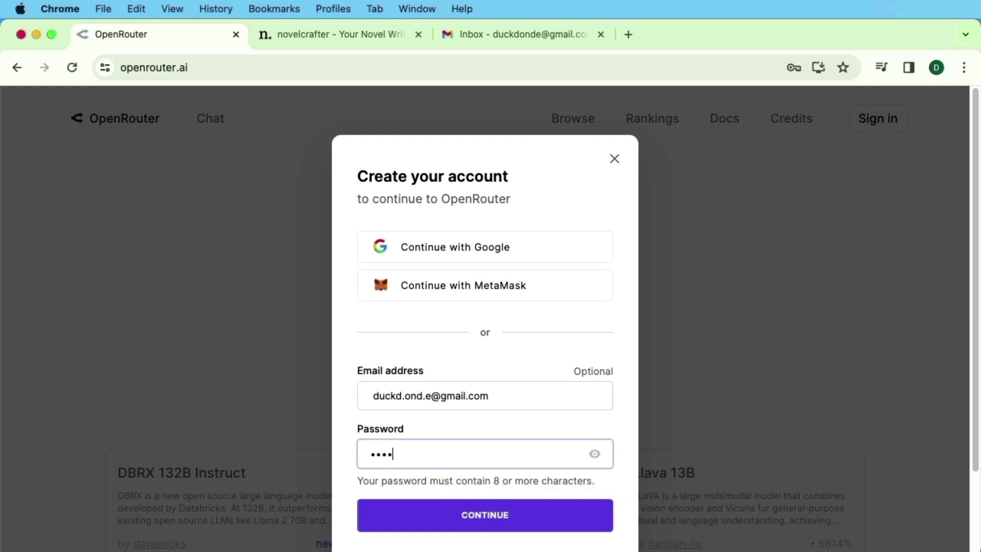
text(••••••)
click(505, 526)
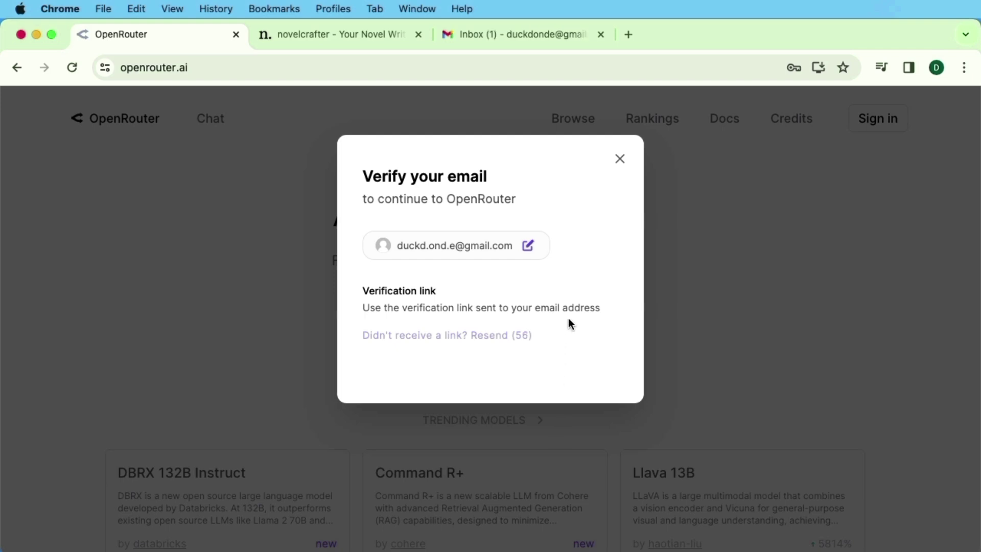
- Open the 'Your sign up link' email in Gmail and follow its Sign up to OpenRouter link
click(508, 33)
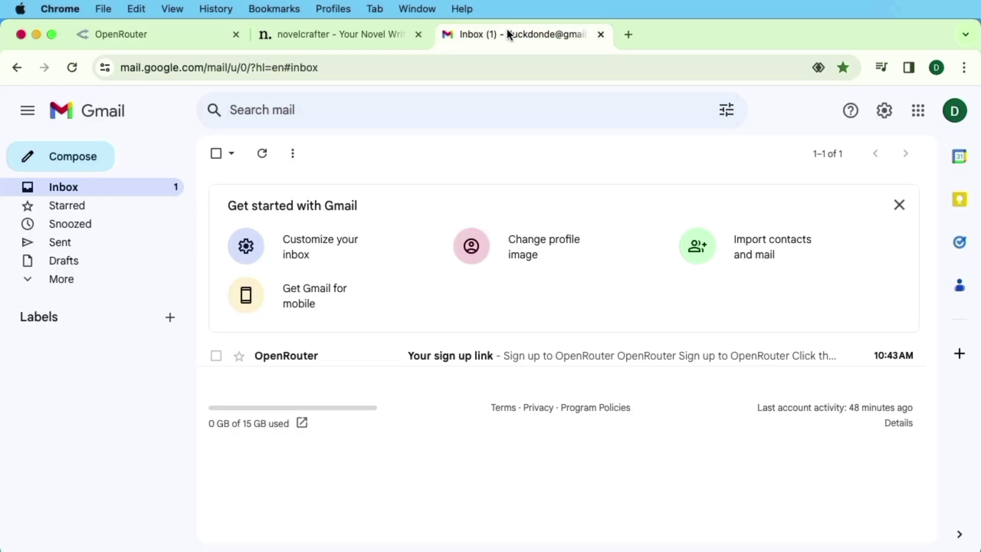
click(460, 357)
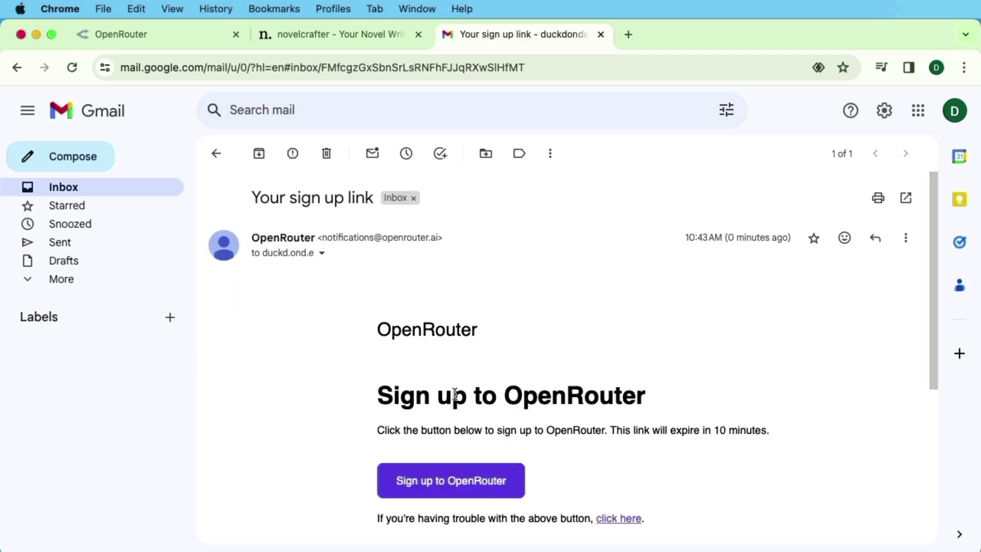
click(455, 483)
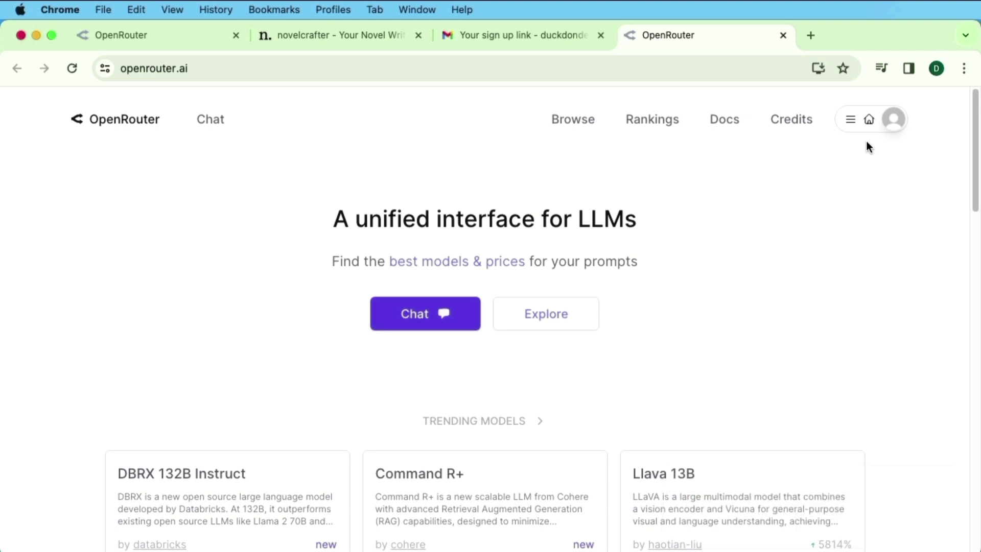
- Create a new OpenRouter API key named k1 from the API keys page
click(893, 119)
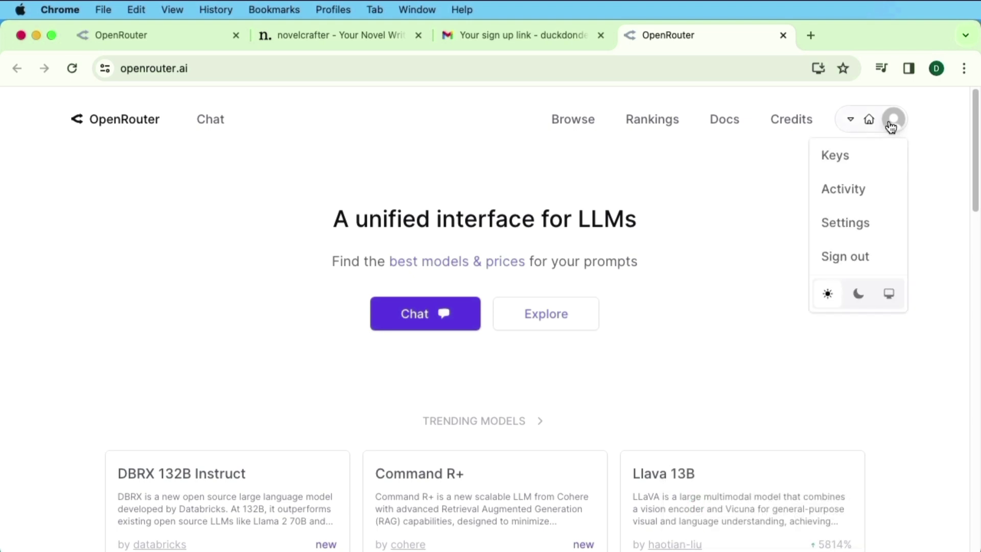
click(879, 156)
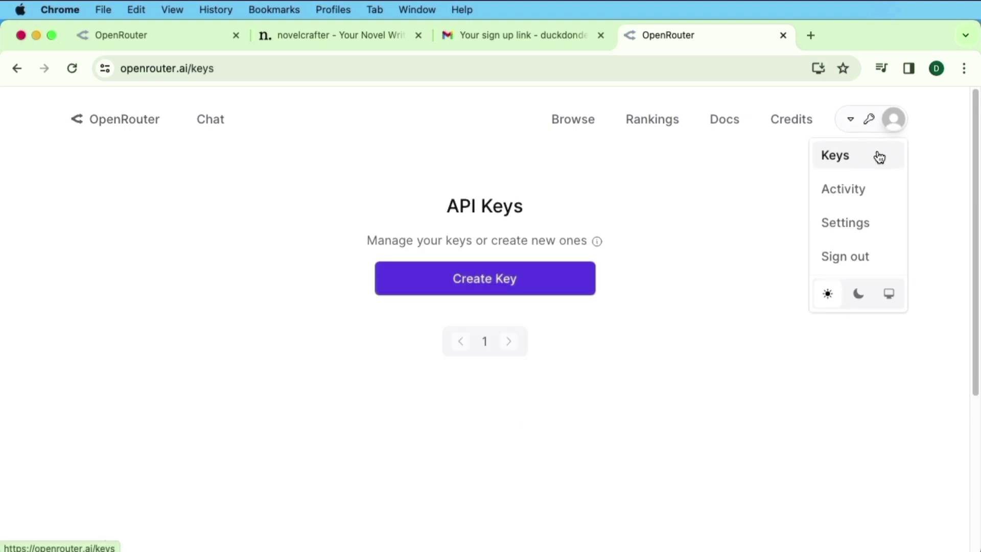
click(519, 283)
click(513, 293)
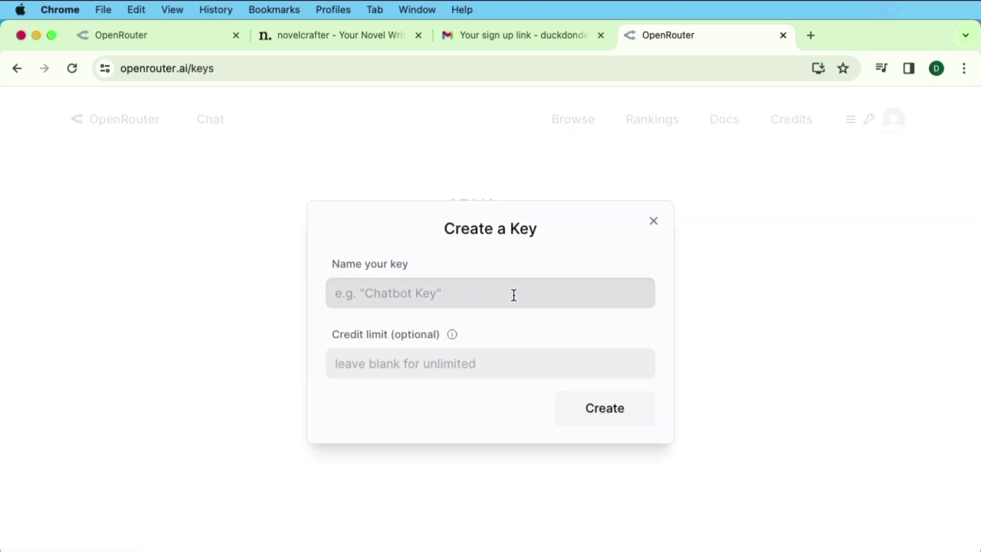
text(k1)
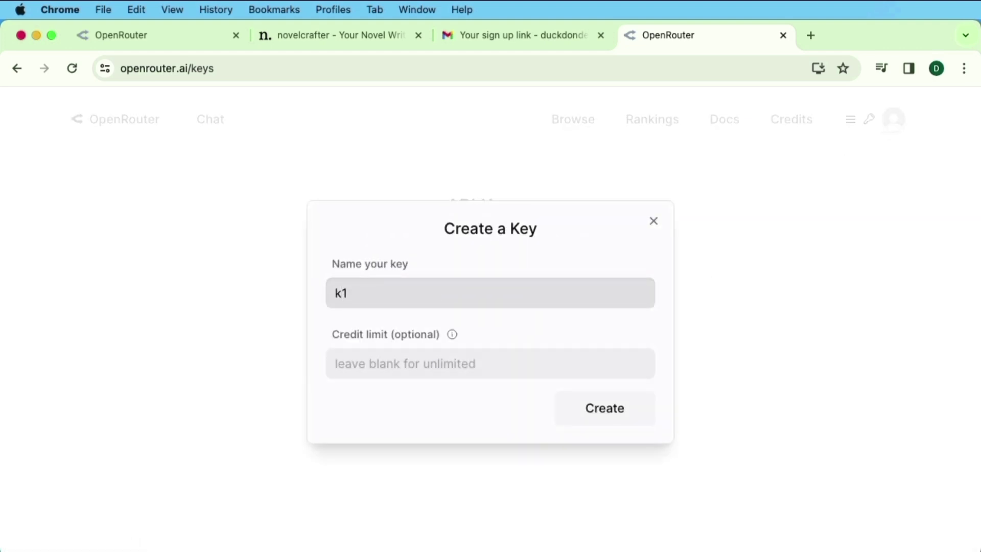
click(600, 419)
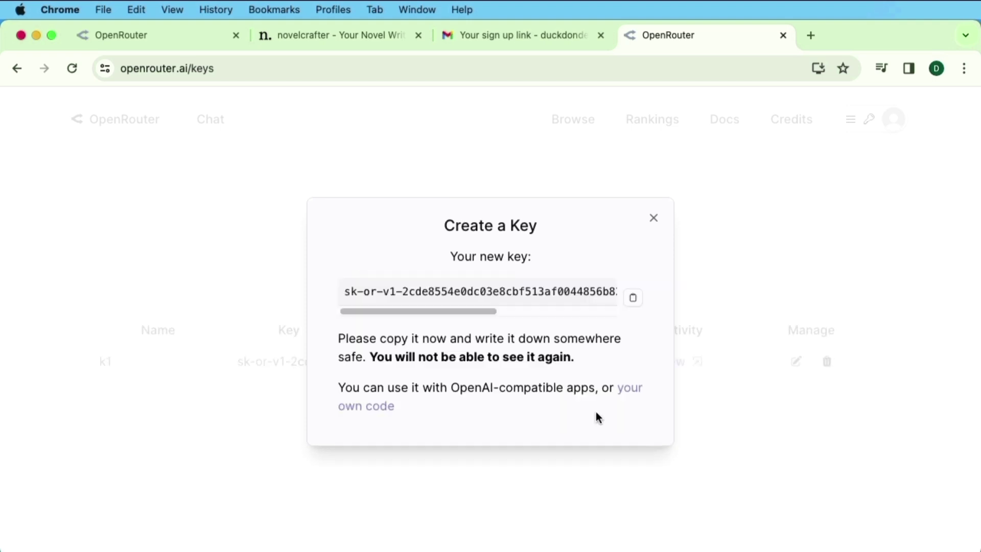
- Copy the new key into TextMate, close the key window, and go to Credits
click(634, 302)
key(super+Tab)
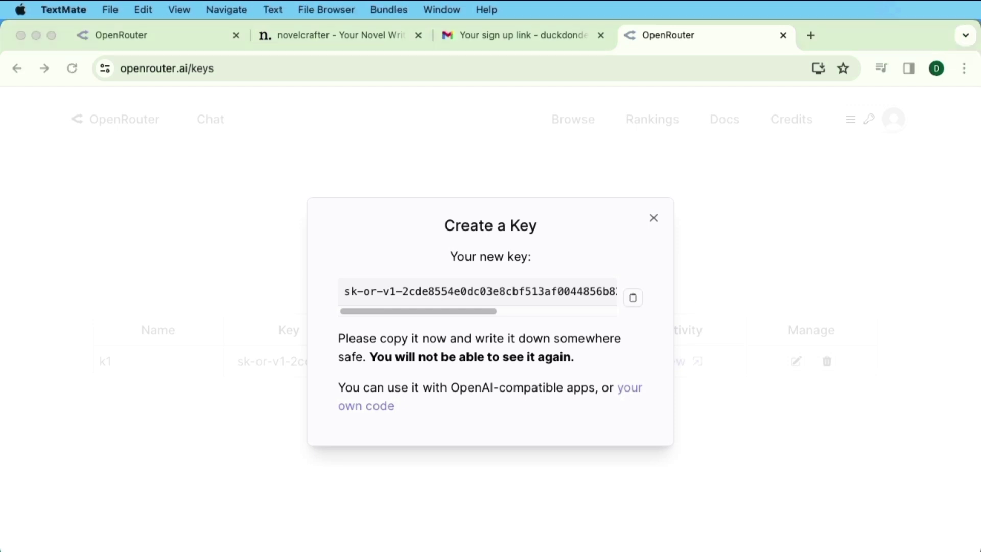
click(654, 220)
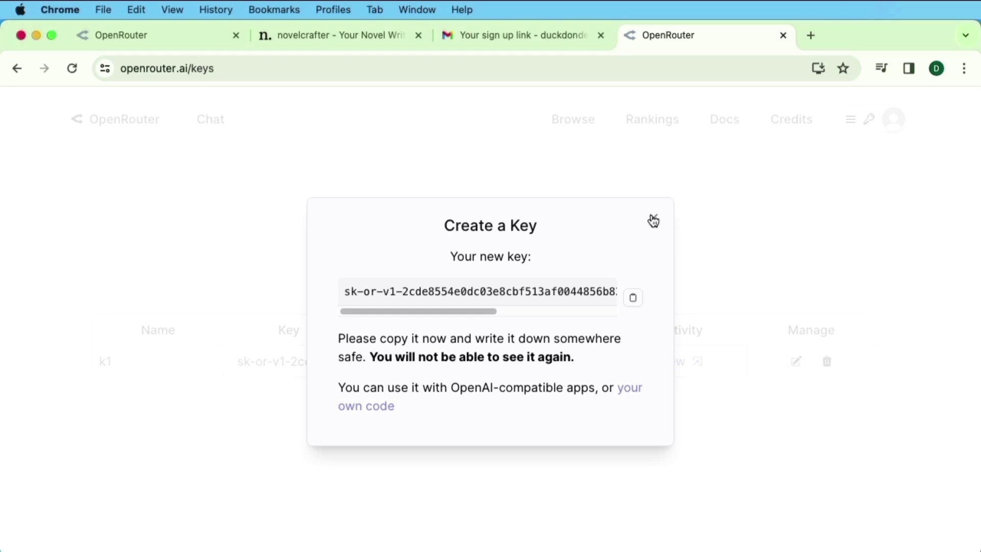
click(654, 220)
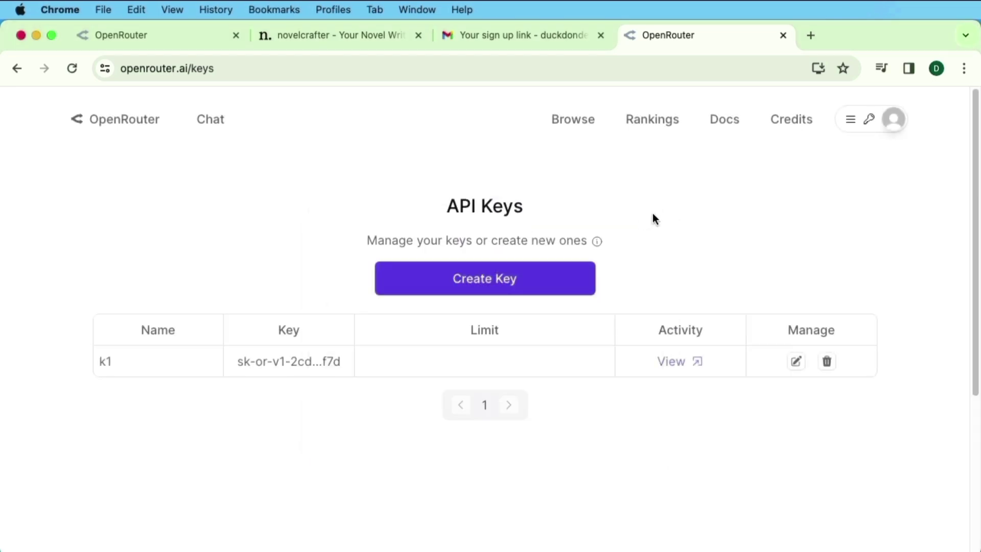
click(785, 117)
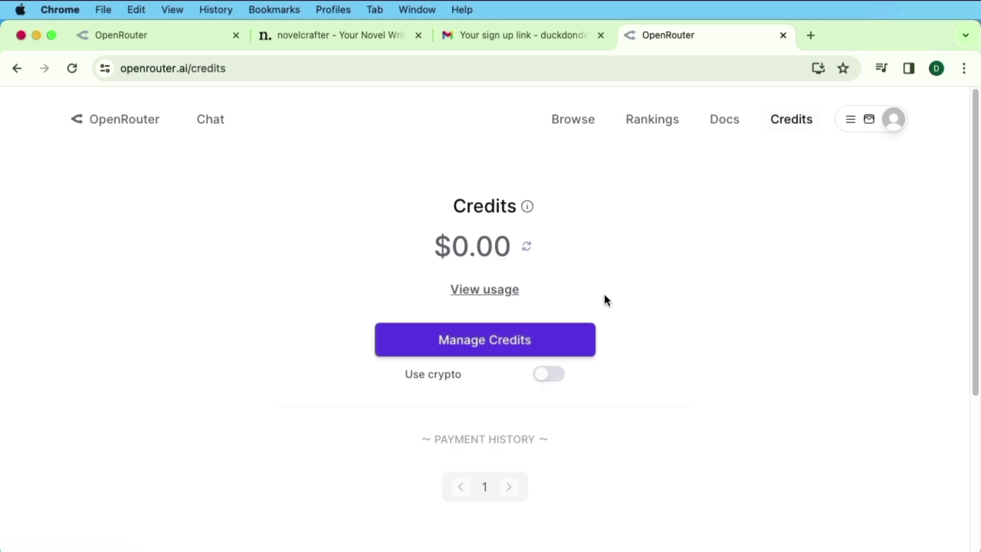
- Review the Manage Credits card payment form and close it without paying
click(514, 341)
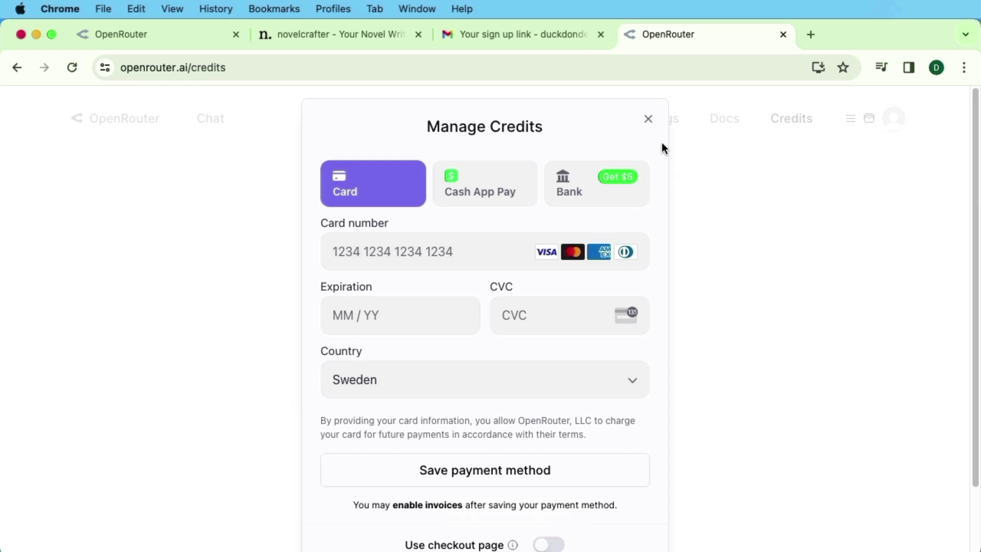
click(647, 122)
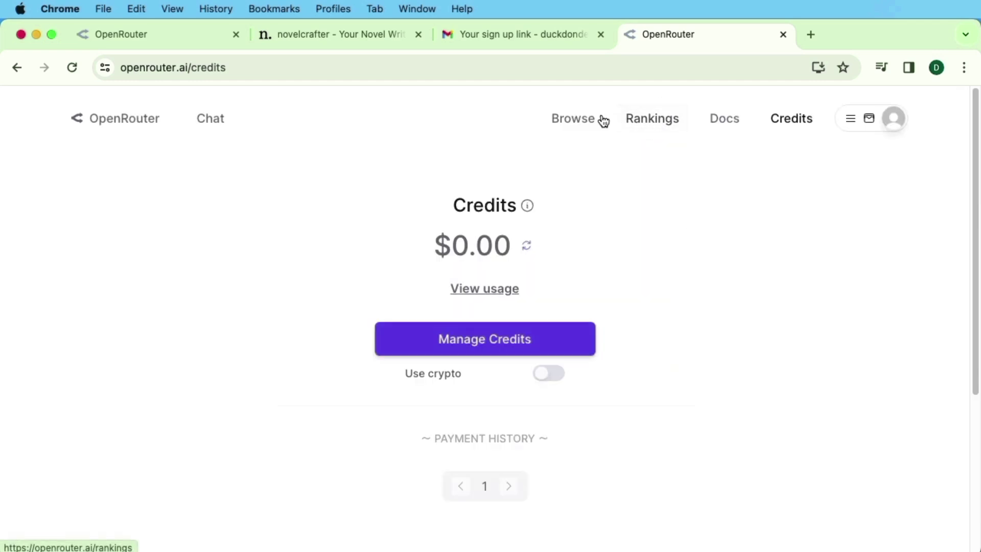
- Submit novelcrafter's Start Writing sign-up form with the pasted e-mail address and a password
click(345, 42)
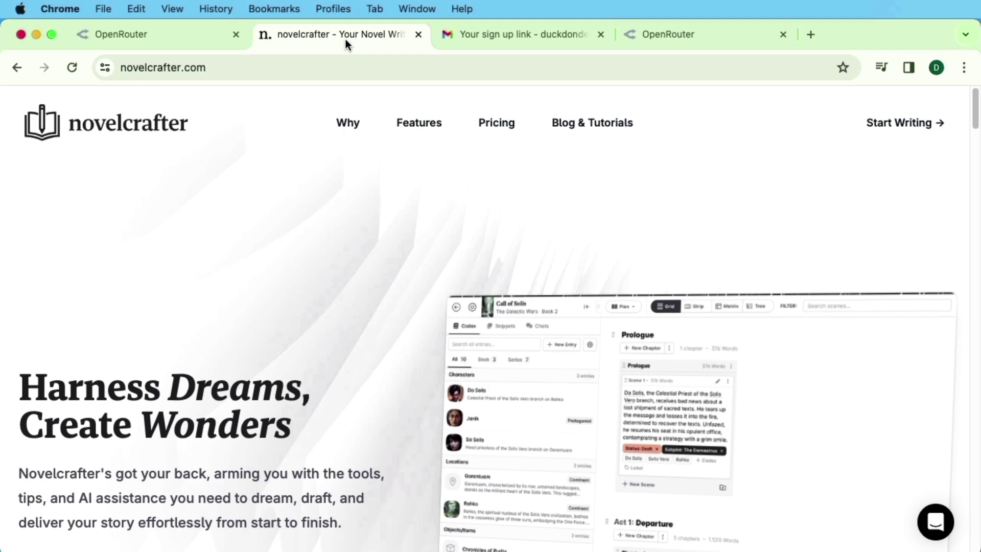
click(893, 127)
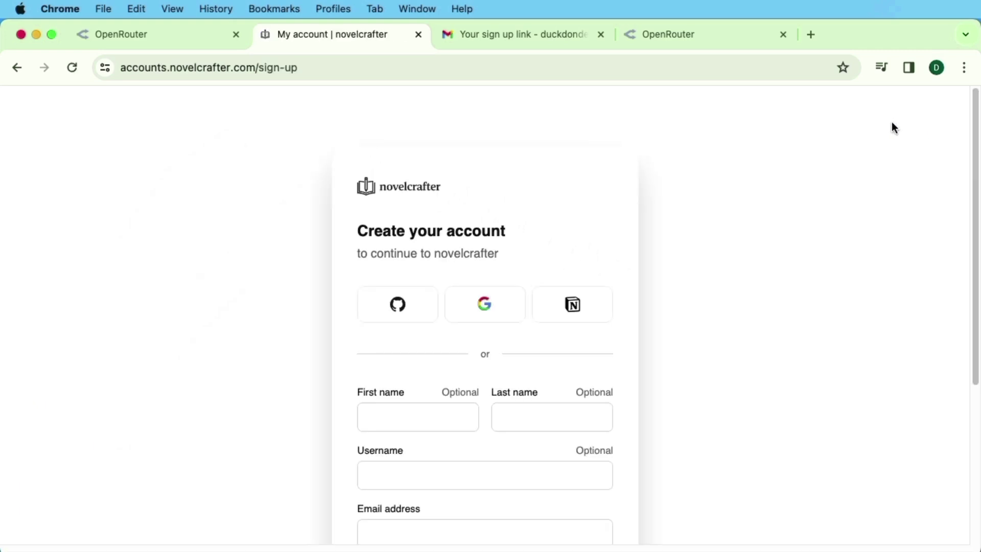
scroll(571, 494, down, 5)
click(431, 317)
key(super+v)
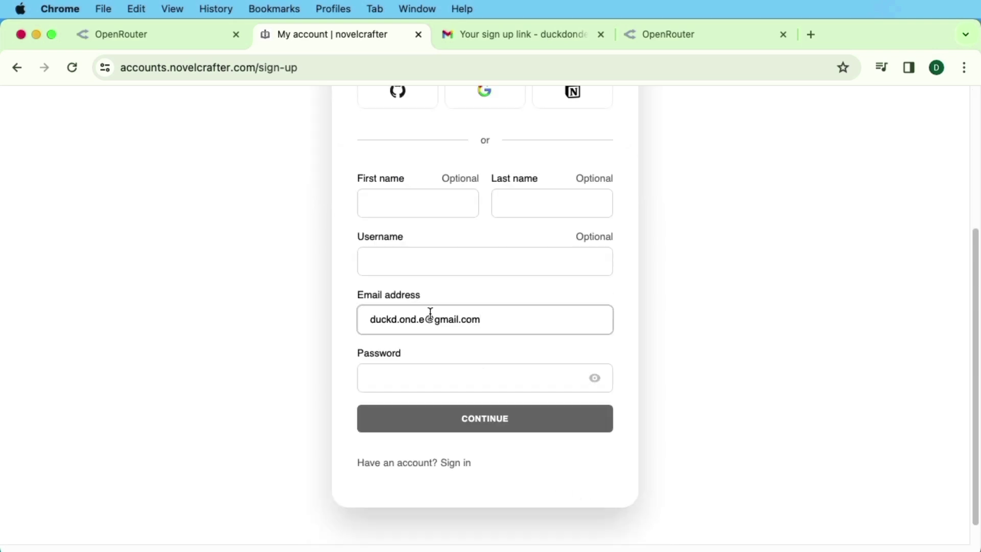
click(440, 378)
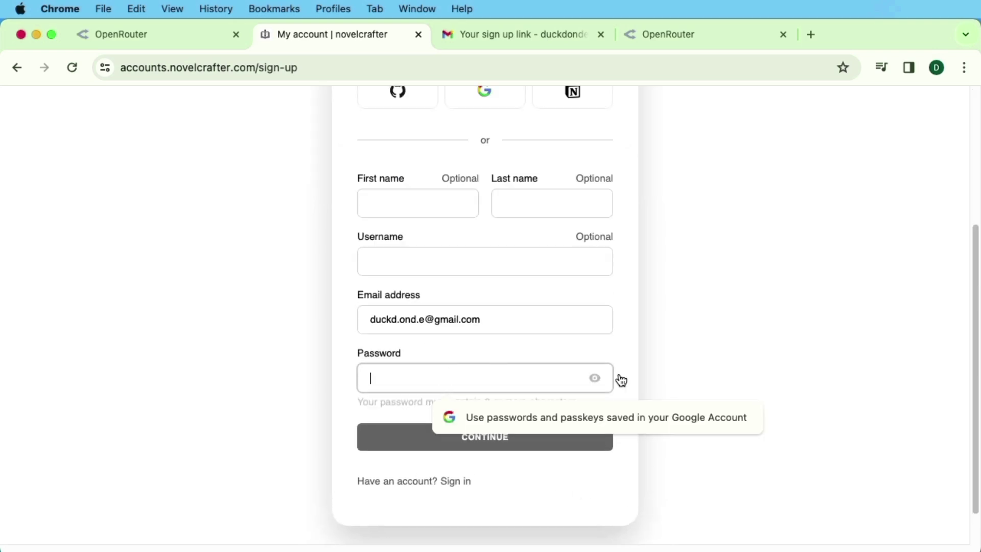
text(•••••••••)
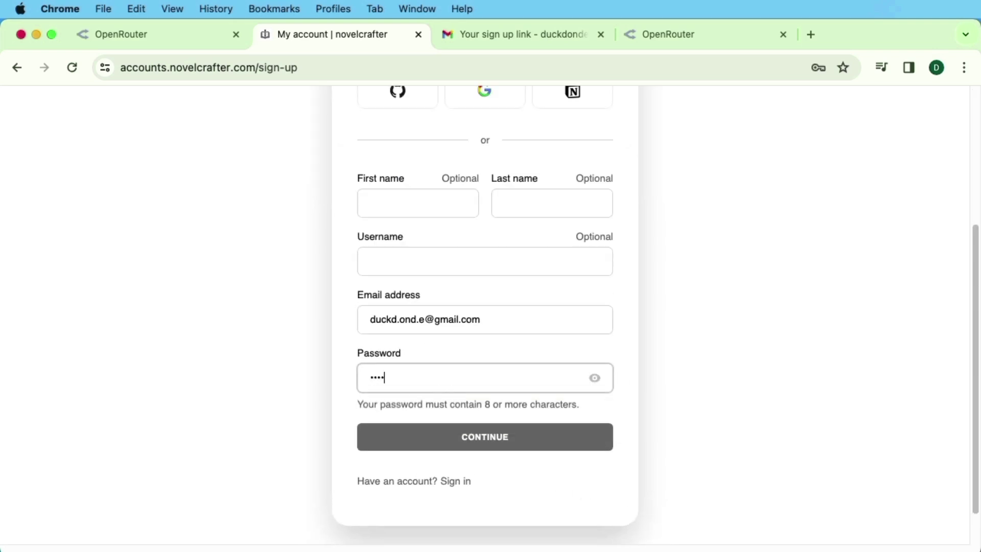
text(•)
click(538, 445)
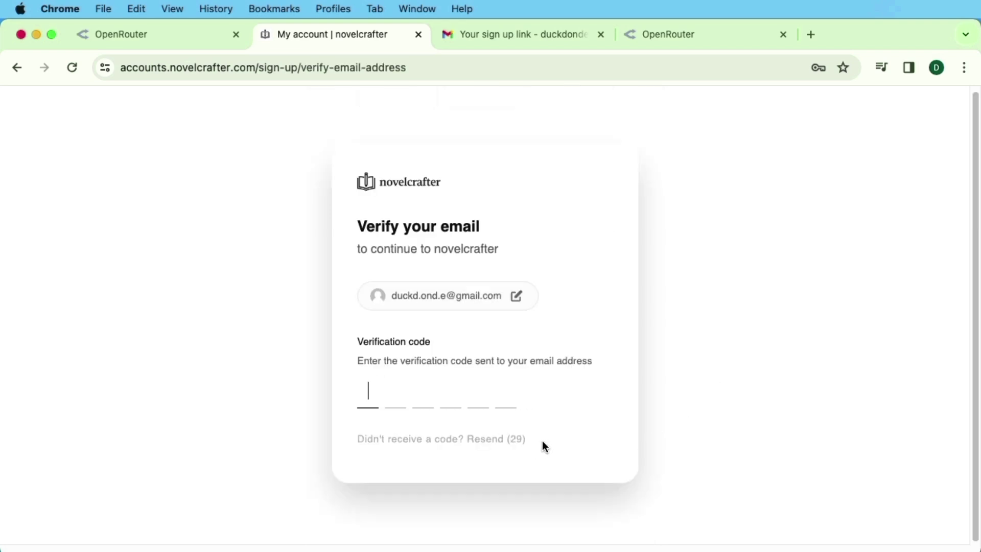
- Copy the code from novelcrafter's verification e-mail in Gmail and return to novelcrafter
click(494, 46)
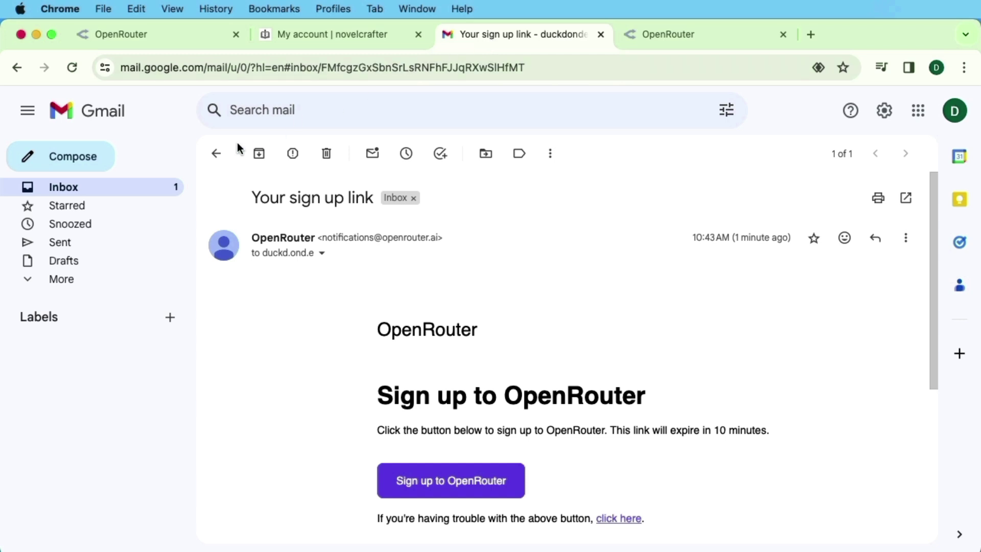
click(145, 187)
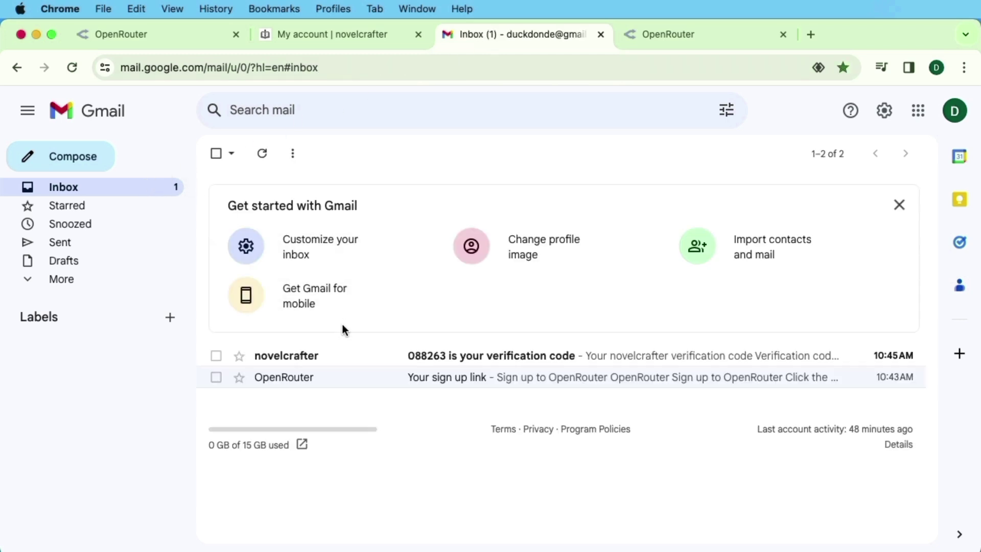
click(332, 357)
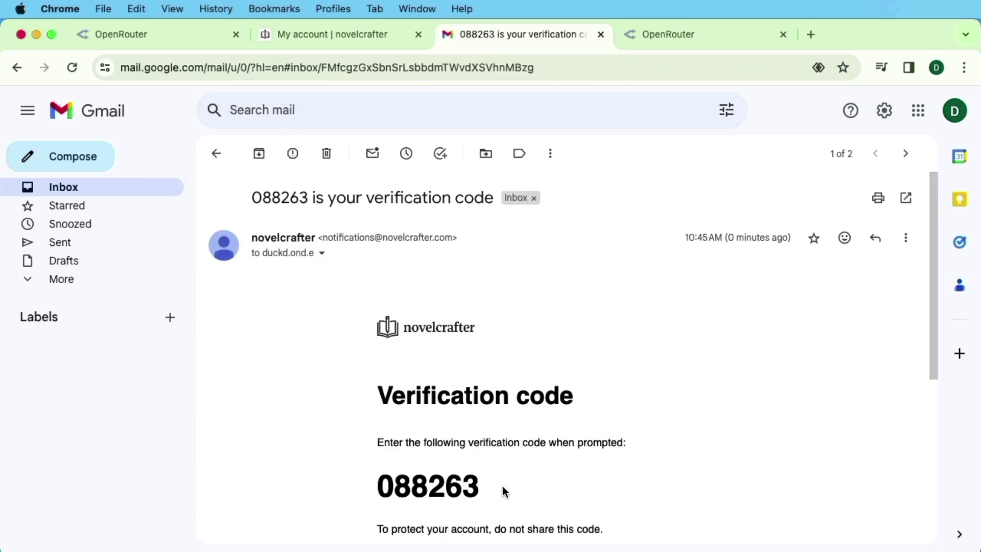
drag(503, 491, 384, 483)
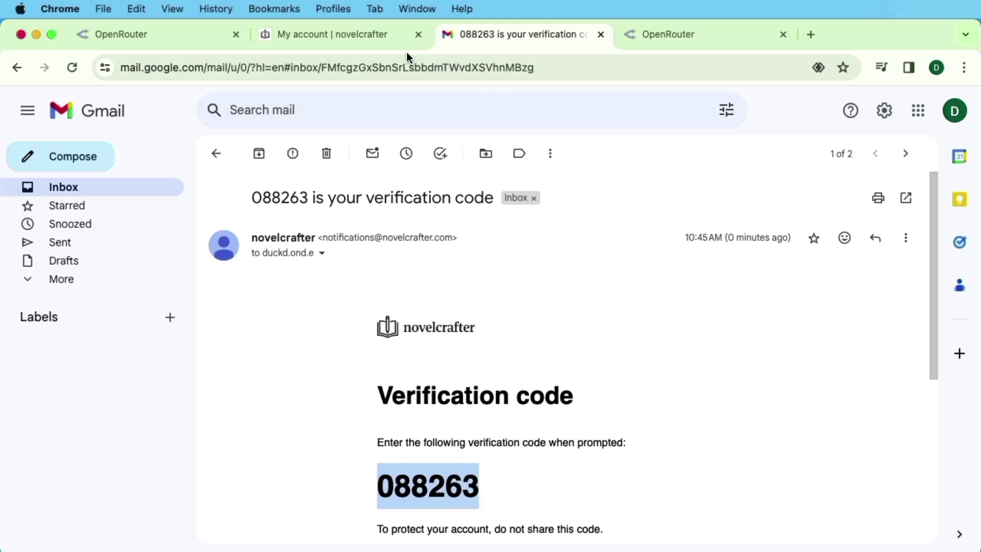
click(393, 36)
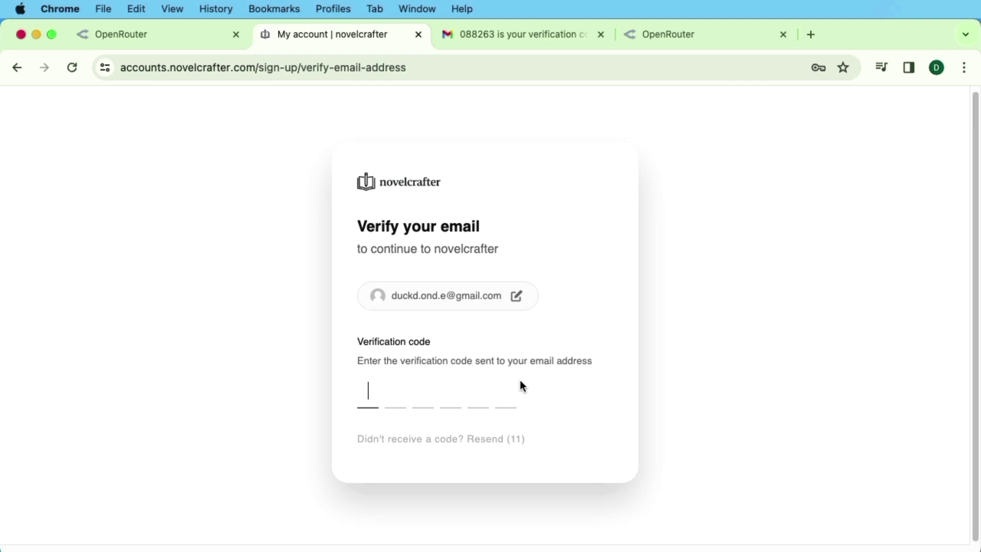
- Paste the verification code, skip AI setup, and choose to start a fresh novel
key(super+v)
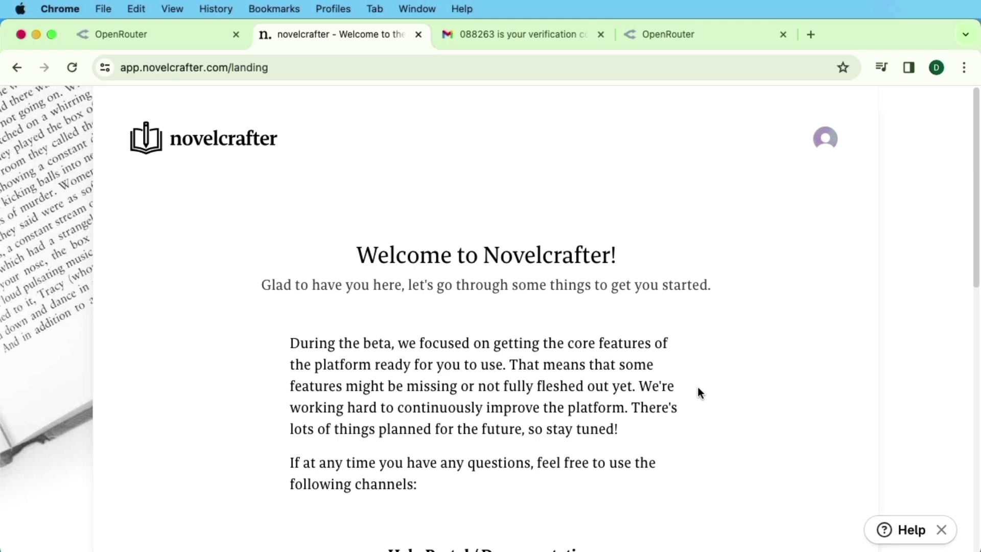
scroll(724, 292, down, 5)
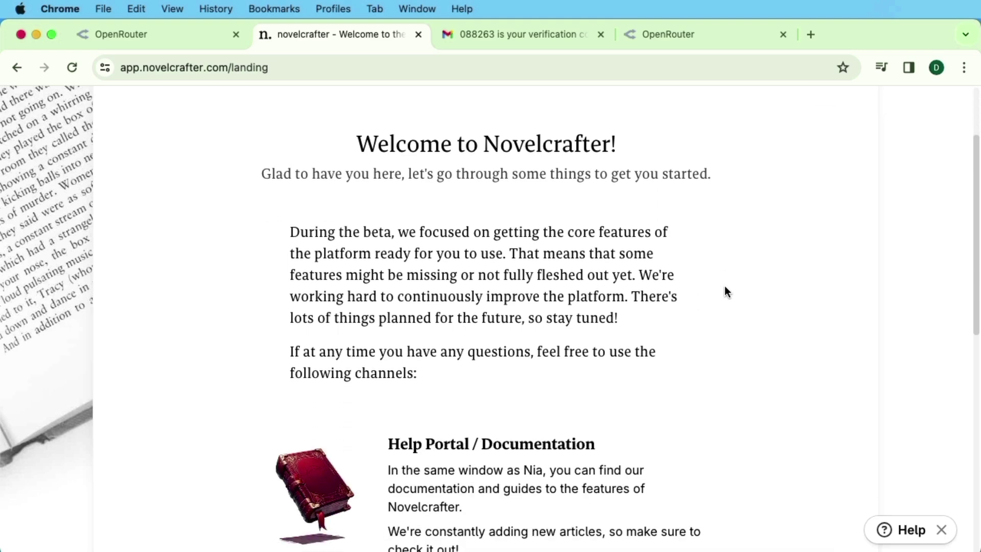
scroll(727, 292, down, 7)
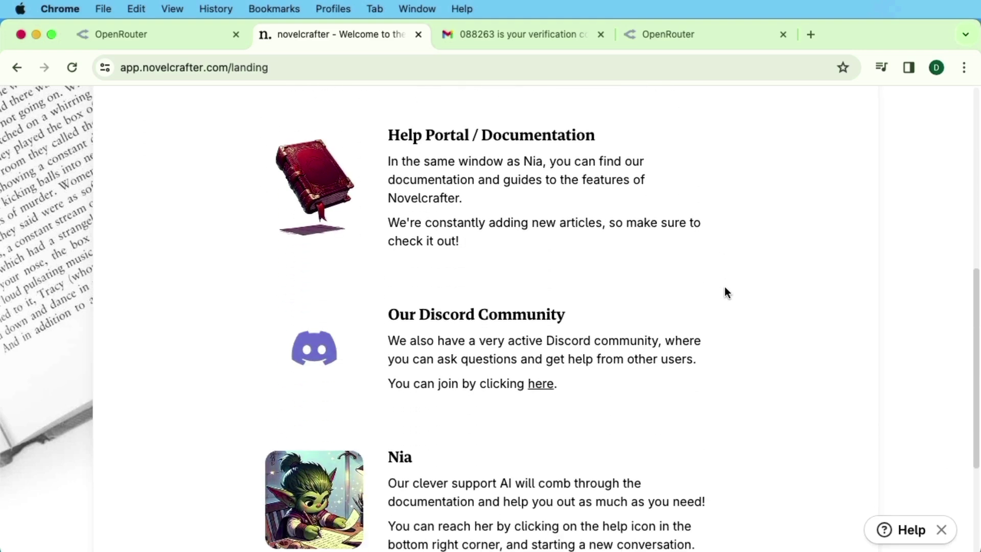
click(516, 417)
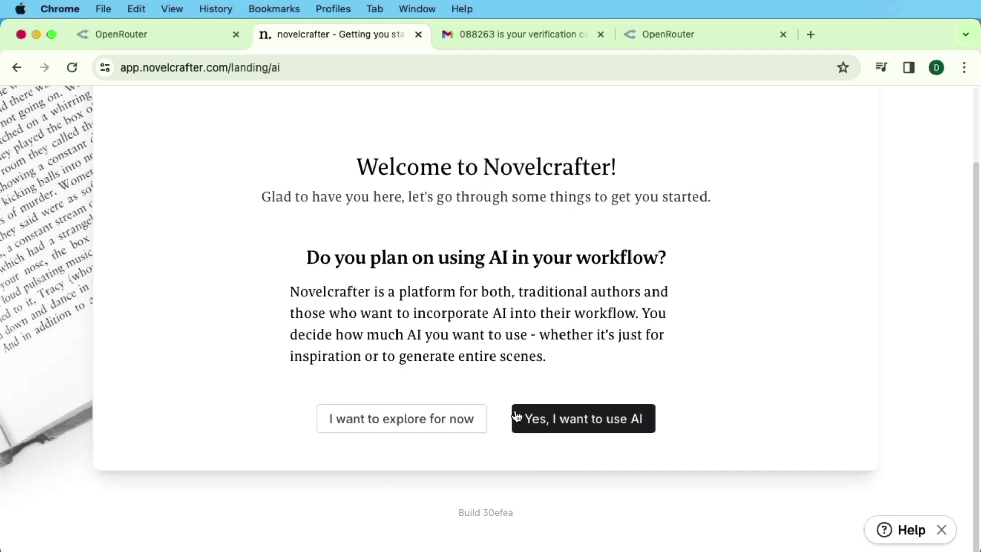
click(473, 415)
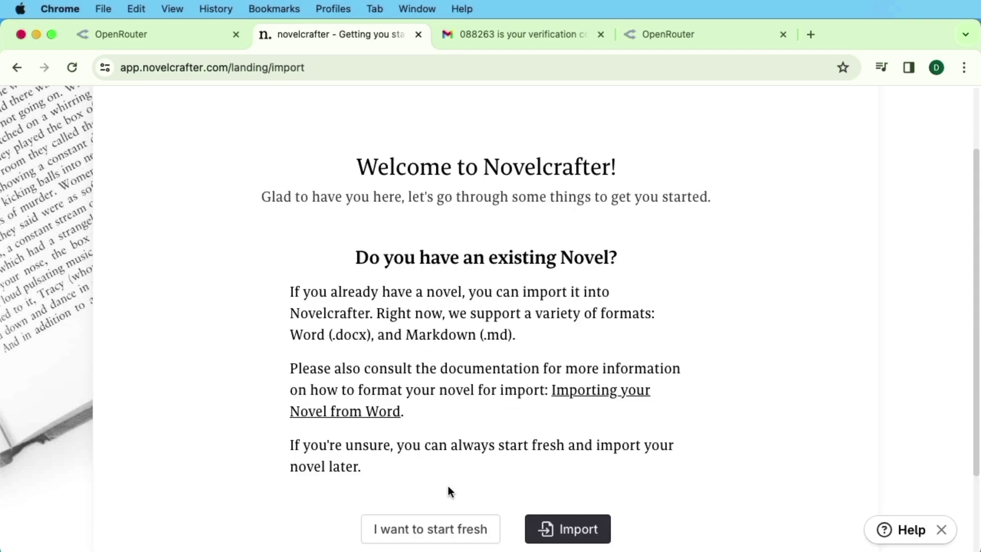
click(449, 531)
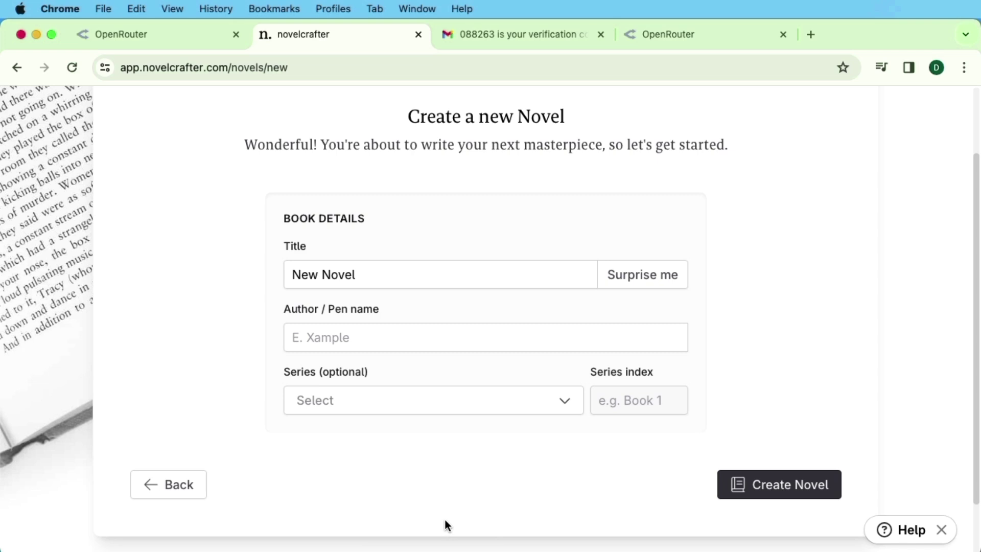
- Replace the 'New Novel' title with 'Magic Blood' and enter the author's pen name
click(372, 266)
click(293, 274)
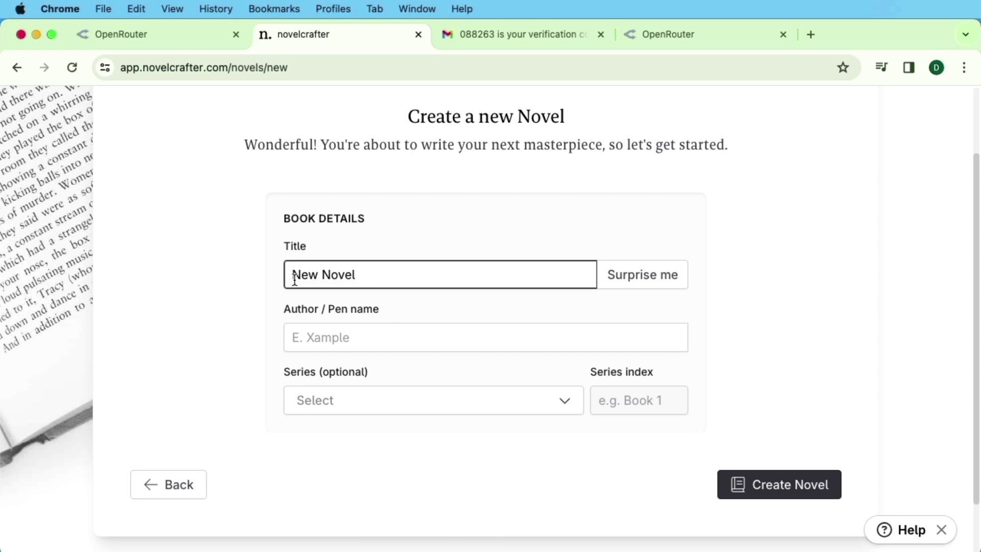
triple_click(329, 274)
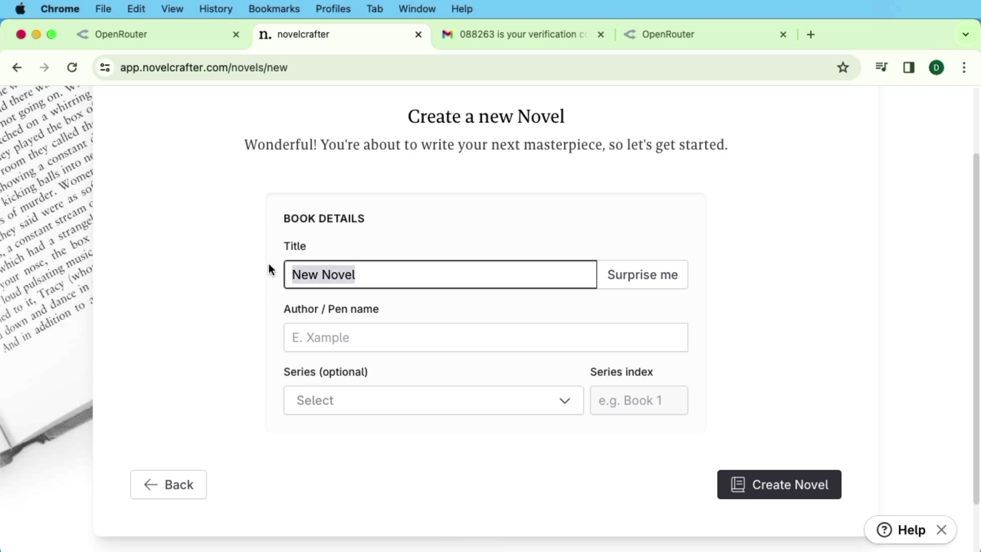
text(Magi)
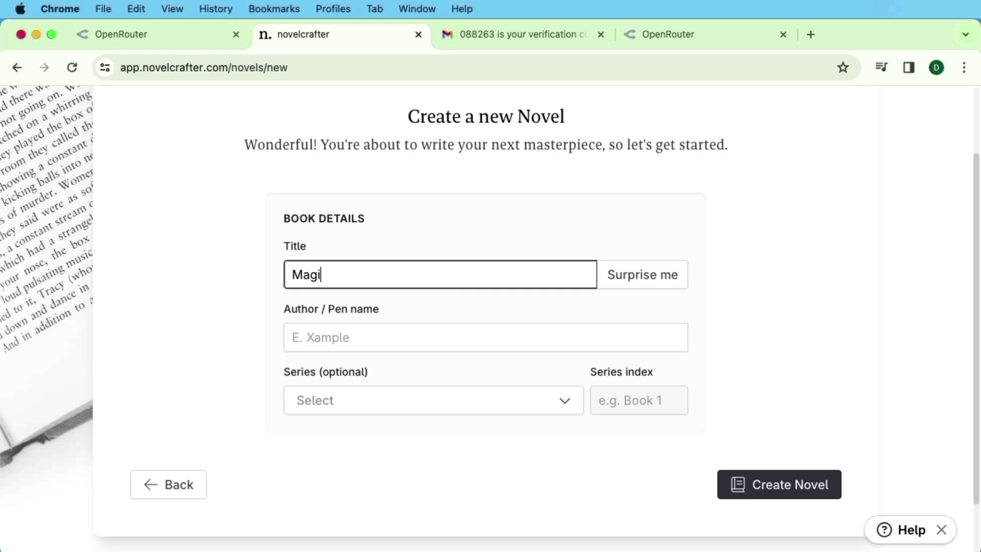
text(c Blood)
click(307, 334)
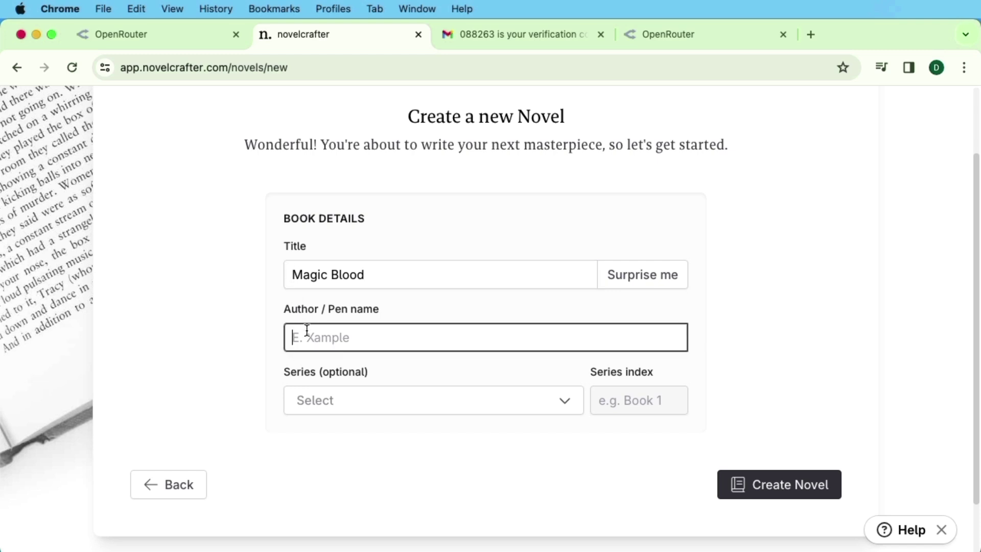
text(Bob Ueland)
- Create the Magic Blood novel and add an OpenRouter connection under AI Credentials
click(780, 490)
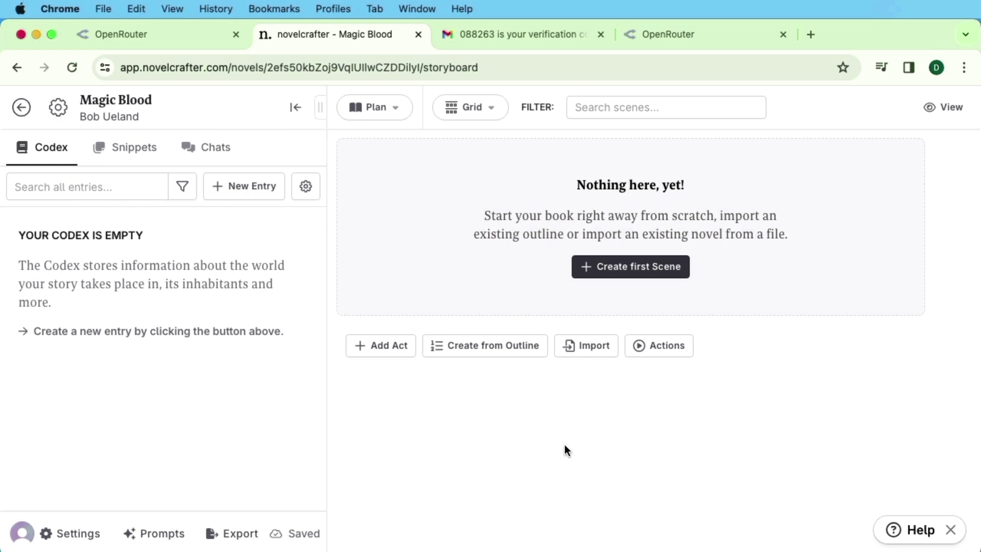
click(77, 534)
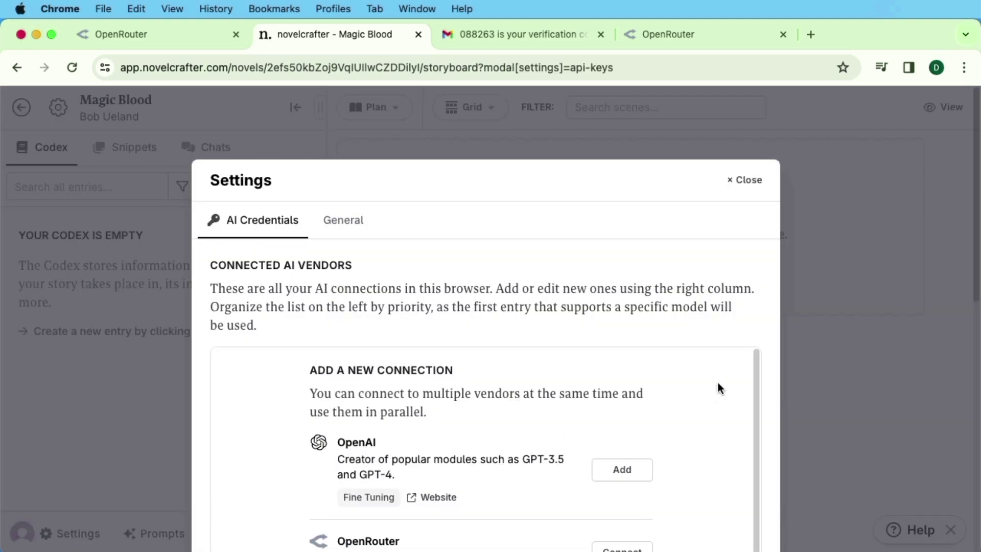
scroll(717, 383, down, 3)
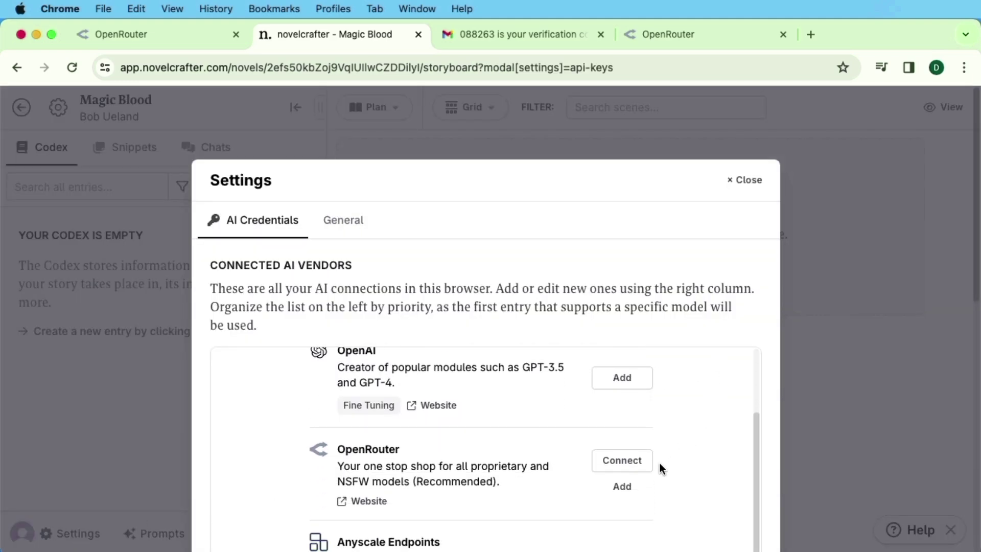
click(629, 487)
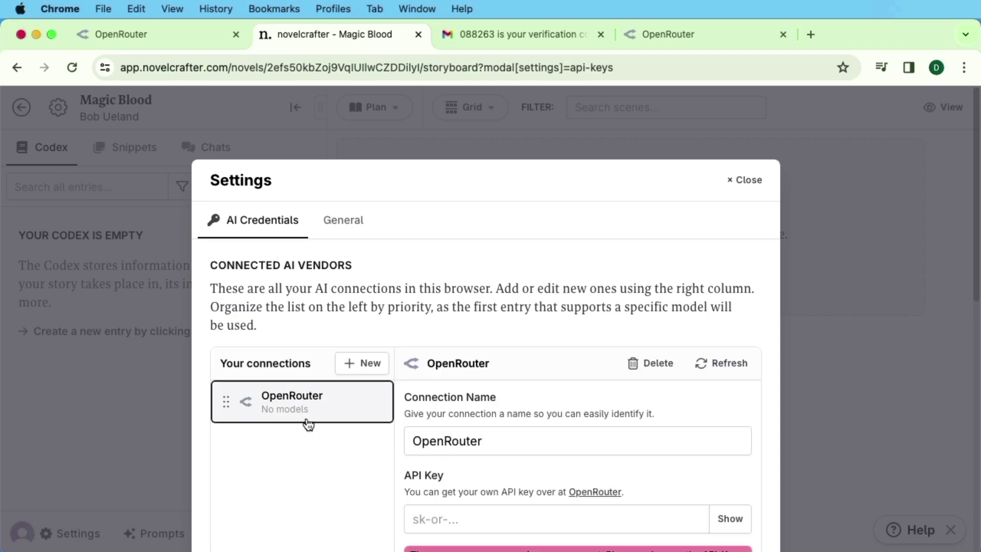
- Paste the OpenRouter API key and confirm in settings that 119 models loaded
key(super+Tab)
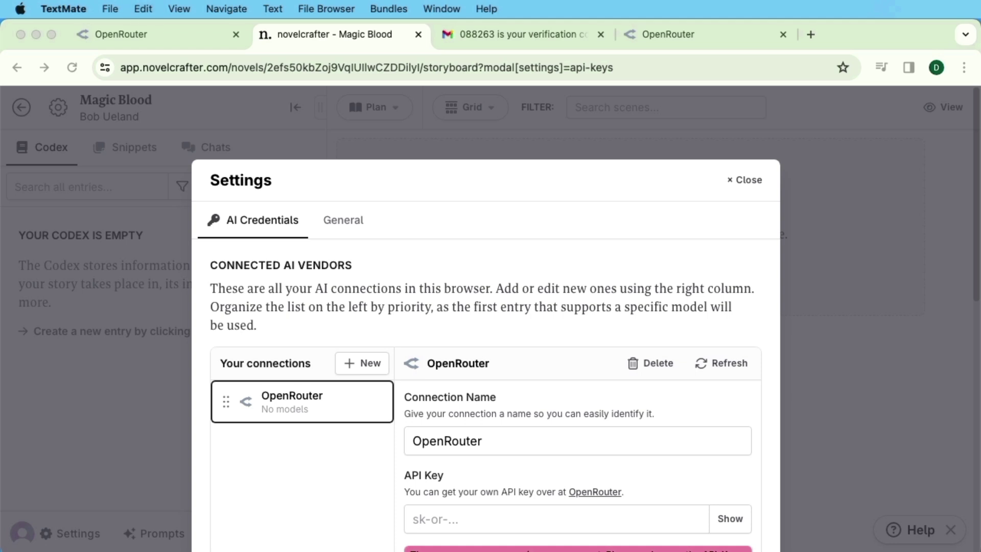
key(super+Tab)
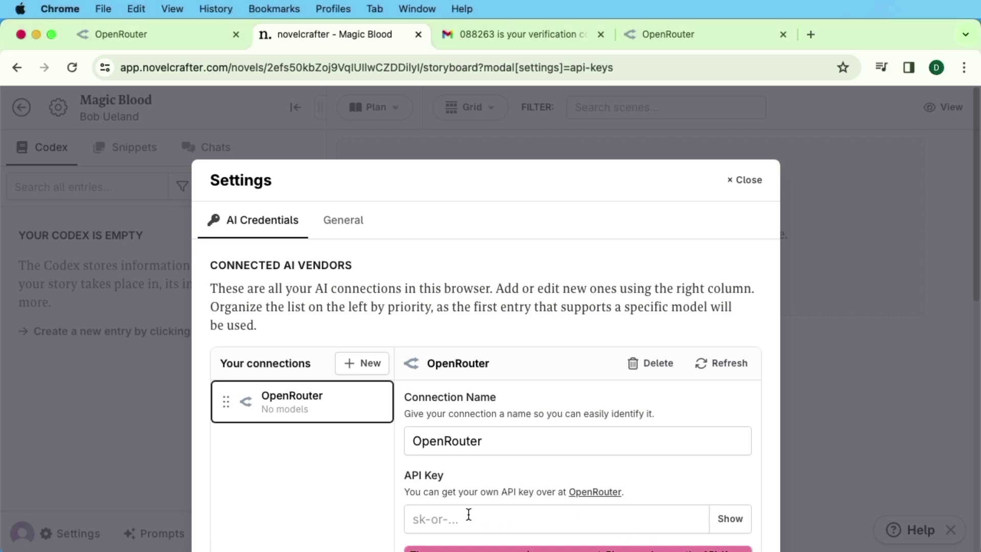
click(468, 514)
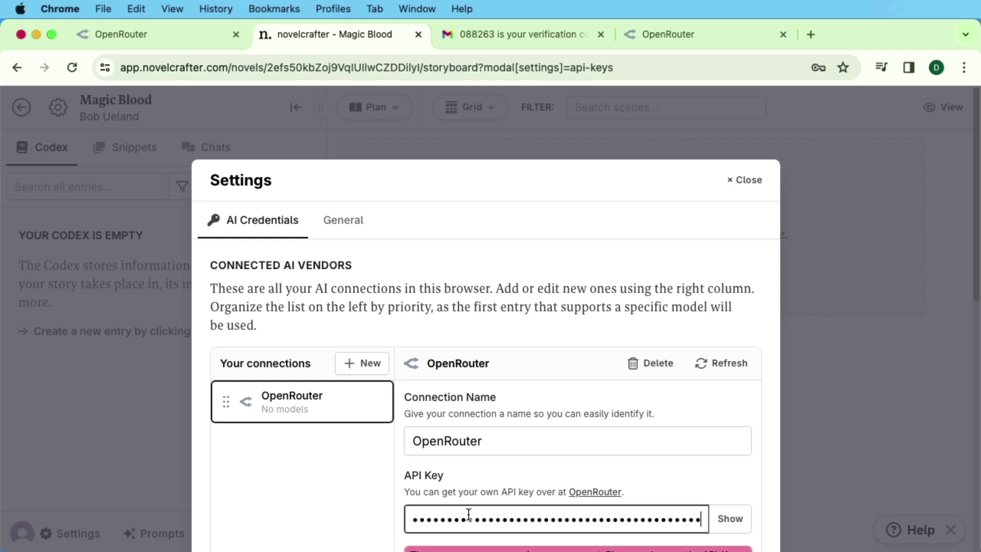
click(755, 184)
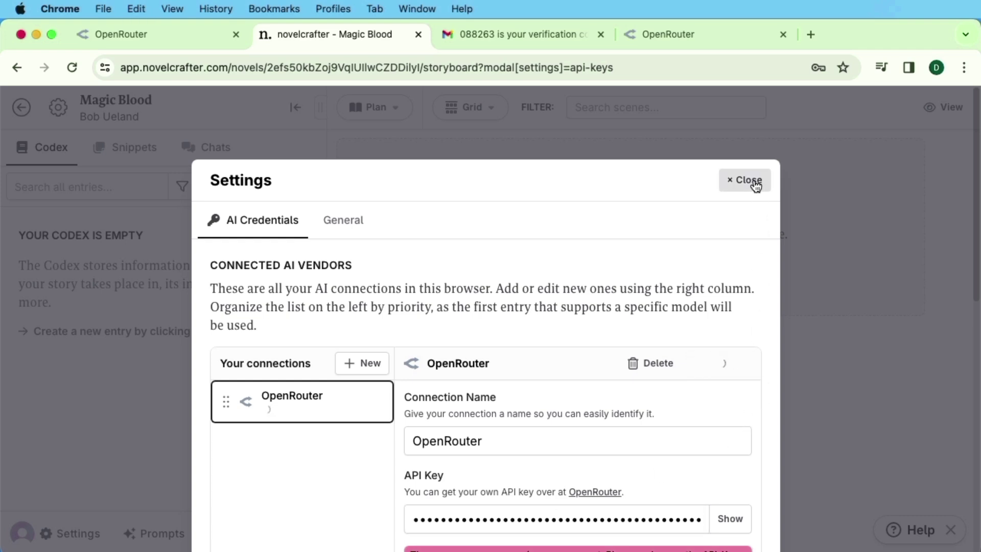
click(755, 184)
click(72, 532)
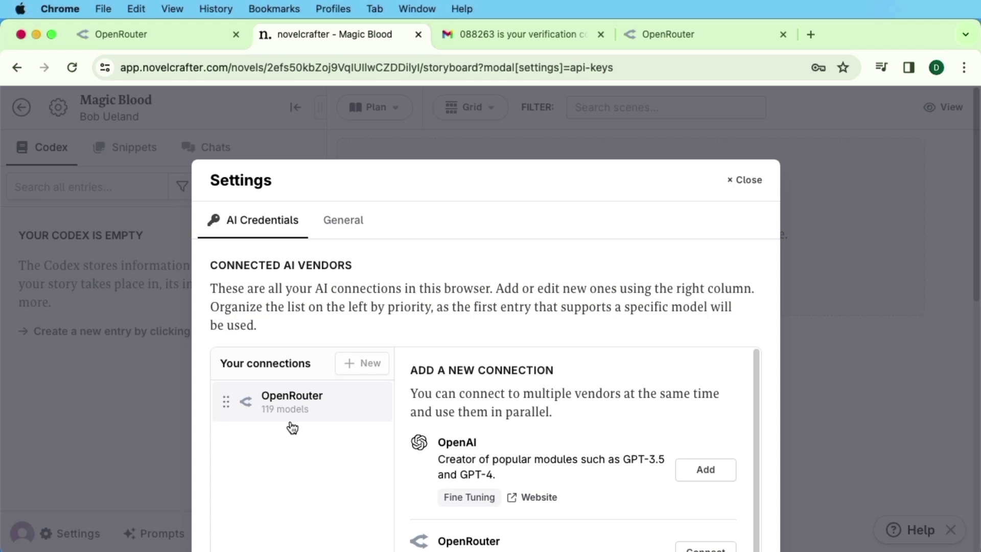
click(742, 181)
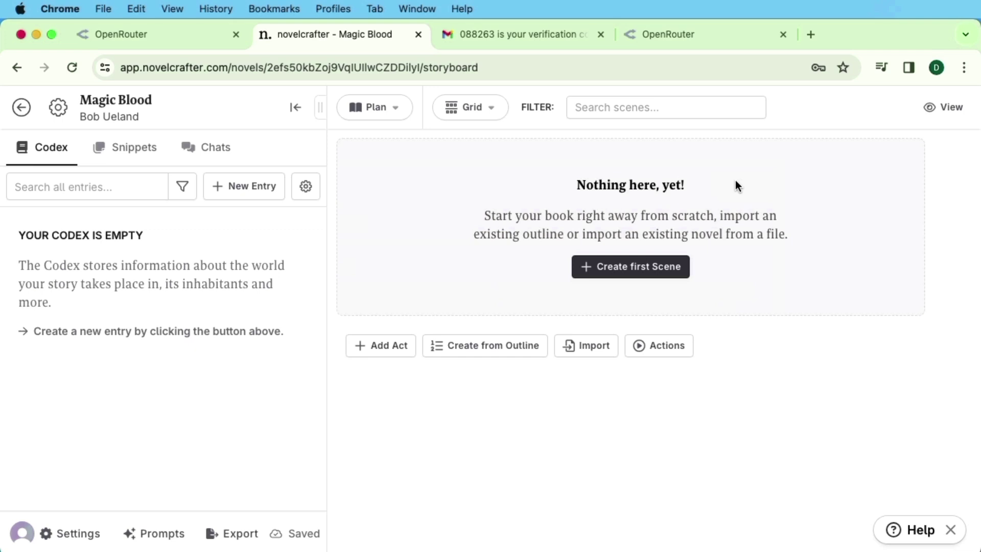
- Switch the novel to Chat view and make free Toppy M 7B the General Purpose model
click(399, 112)
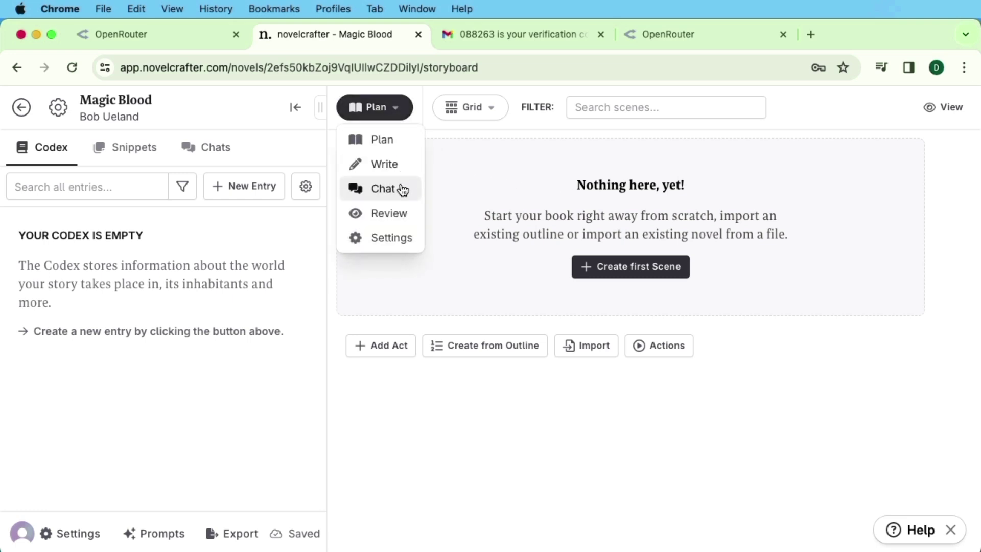
click(402, 189)
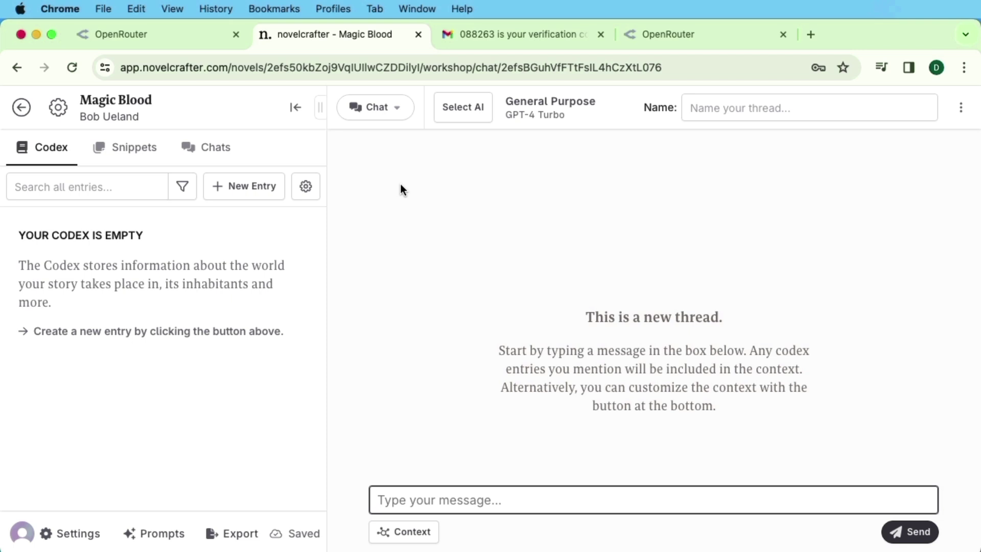
click(465, 109)
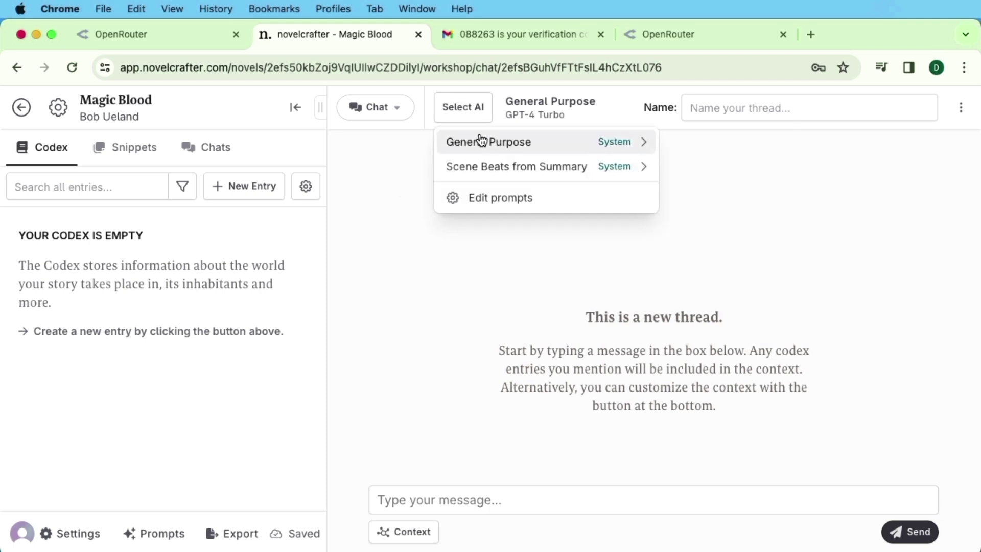
mouse_move(480, 144)
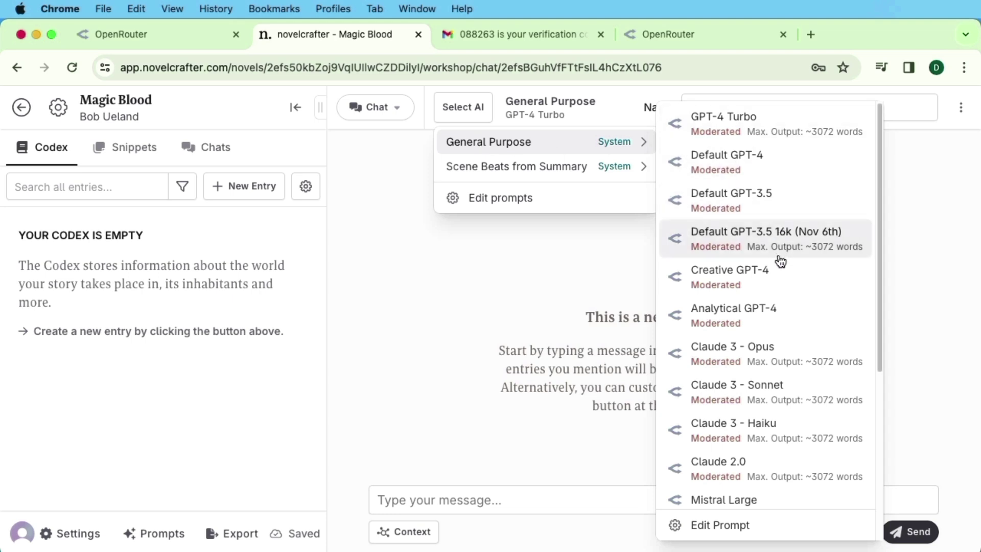
scroll(768, 432, down, 3)
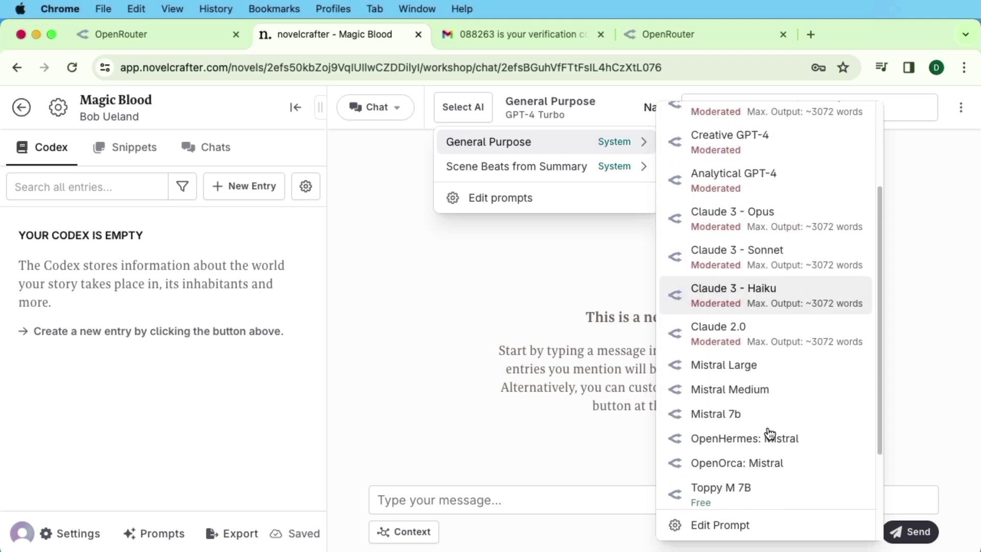
scroll(766, 432, down, 3)
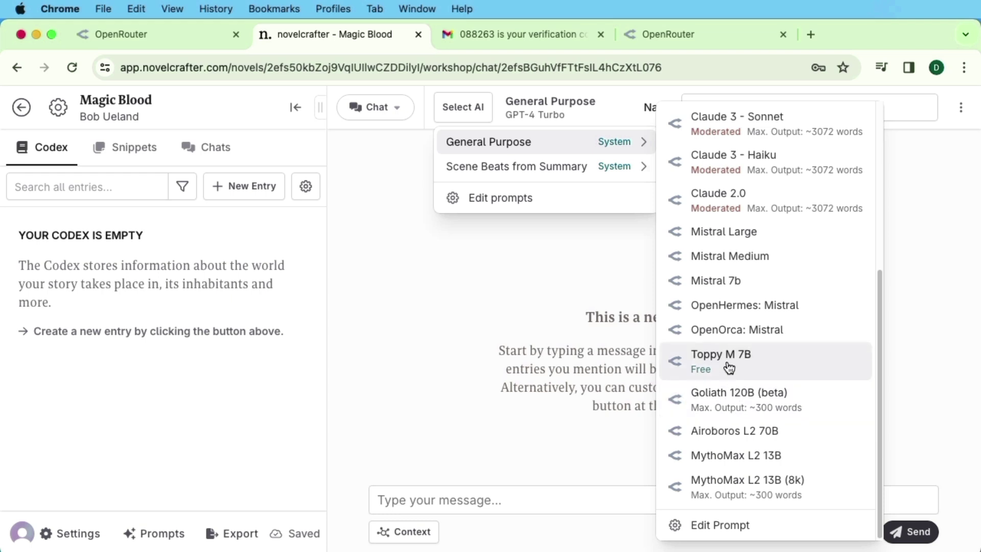
click(728, 367)
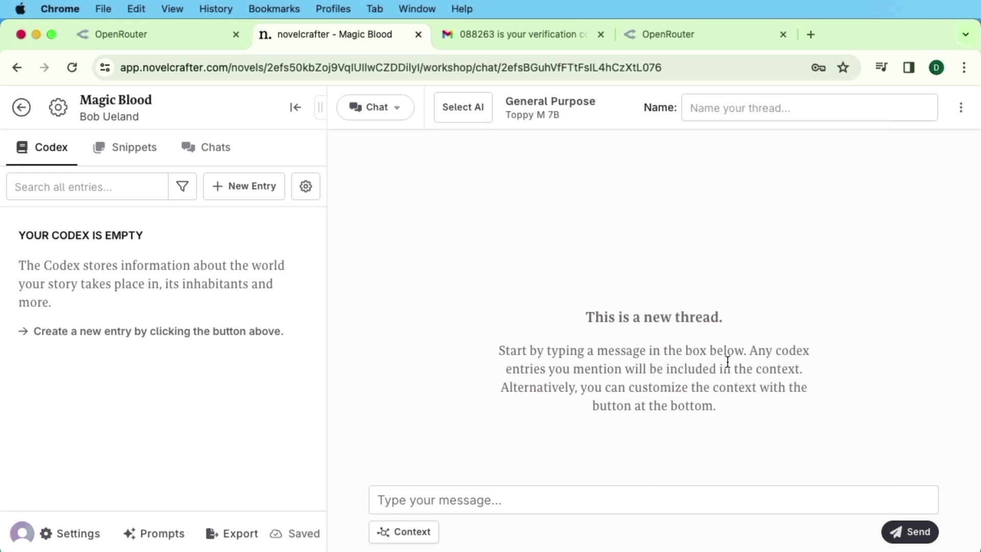
- Paste and send 'Generate 5 male names for a hero in a fantasy novel' in the chat
key(super+Tab)
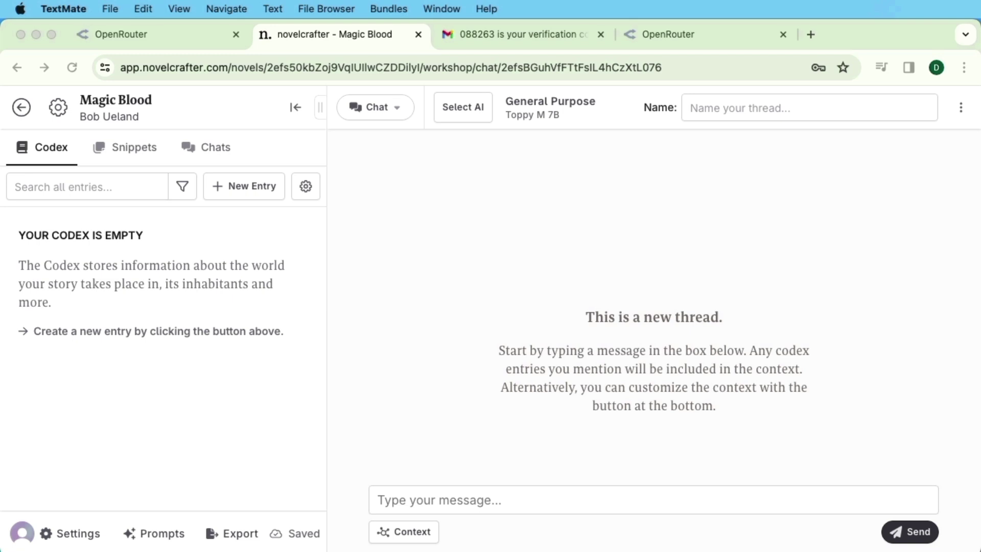
key(super+Tab)
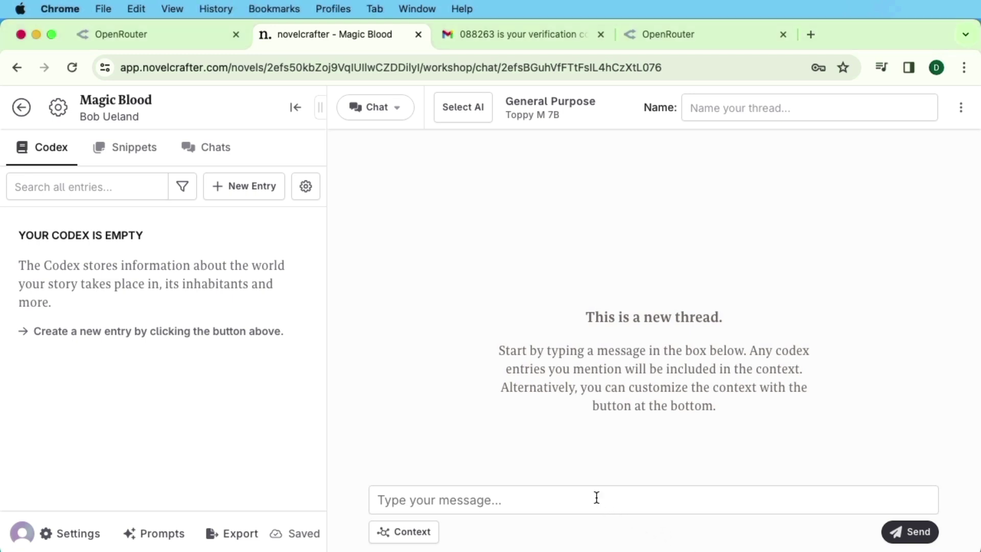
click(596, 498)
text(Generate 5 male names for a hero in a fantasy novel)
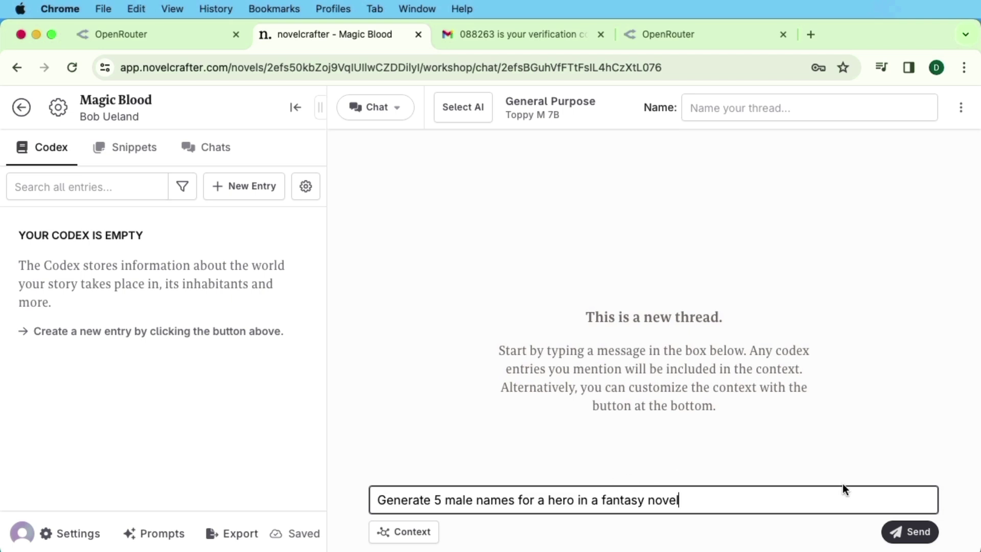
click(919, 533)
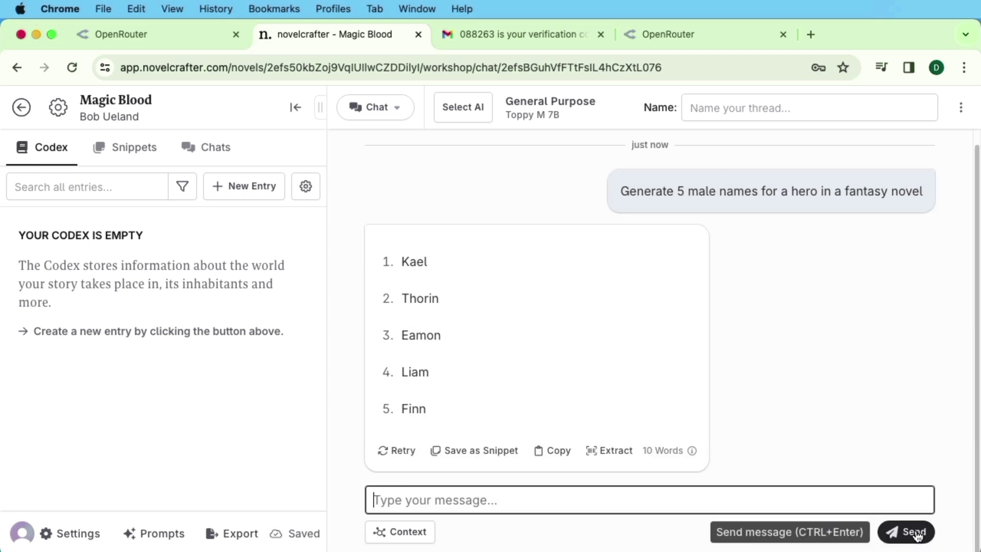